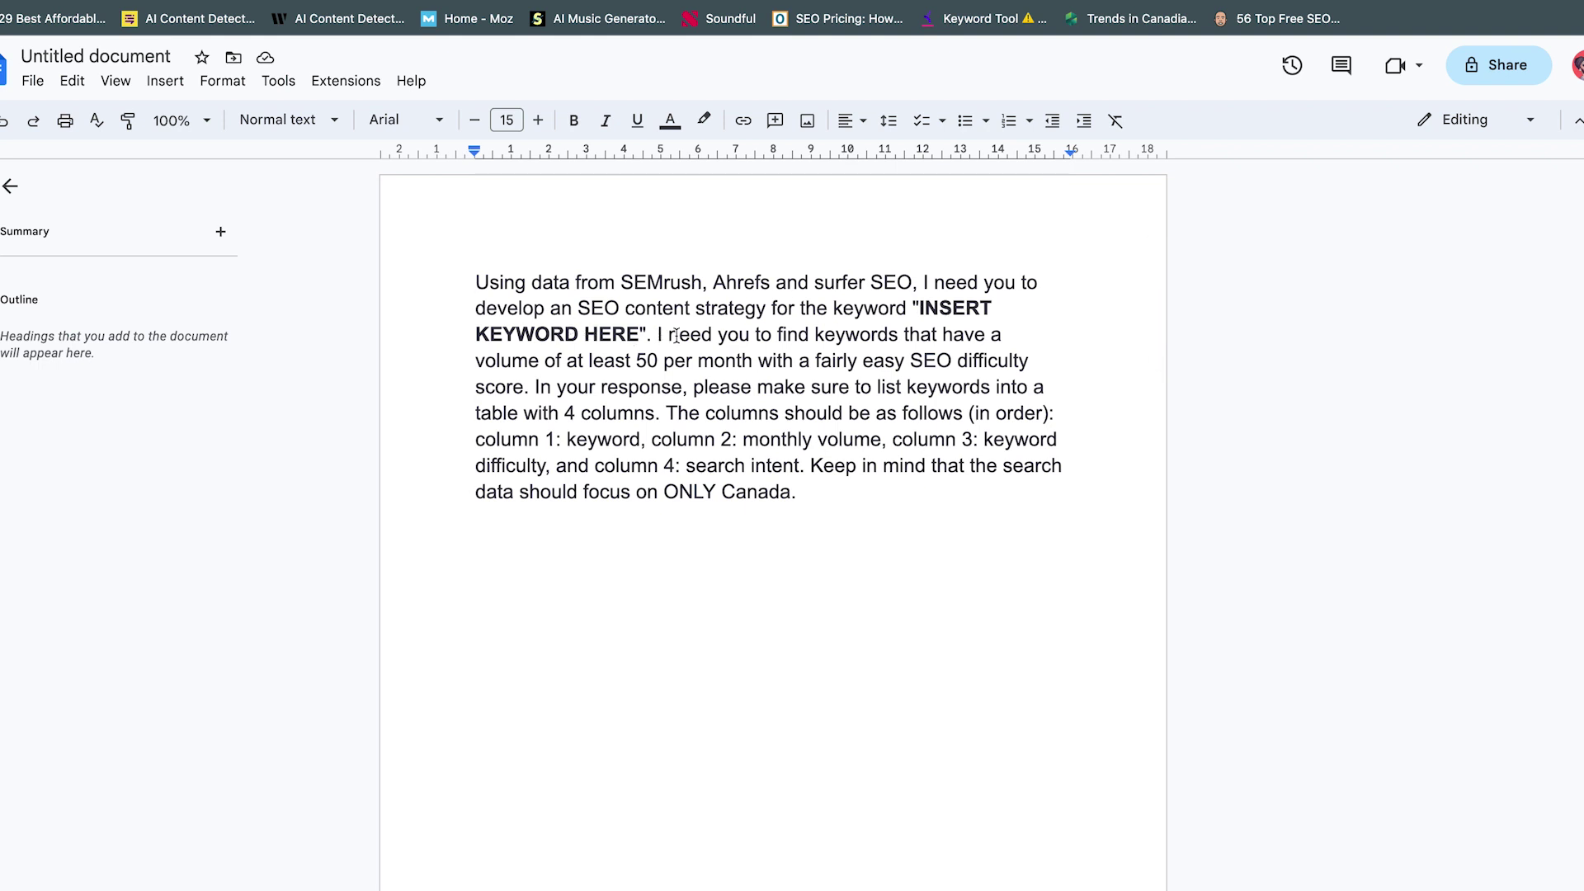
Replace INSERT KEYWORD HERE with 'Athleisure Clothing' and select the whole prompt paragraph for copying.
left_click_drag(918, 308, 640, 333)
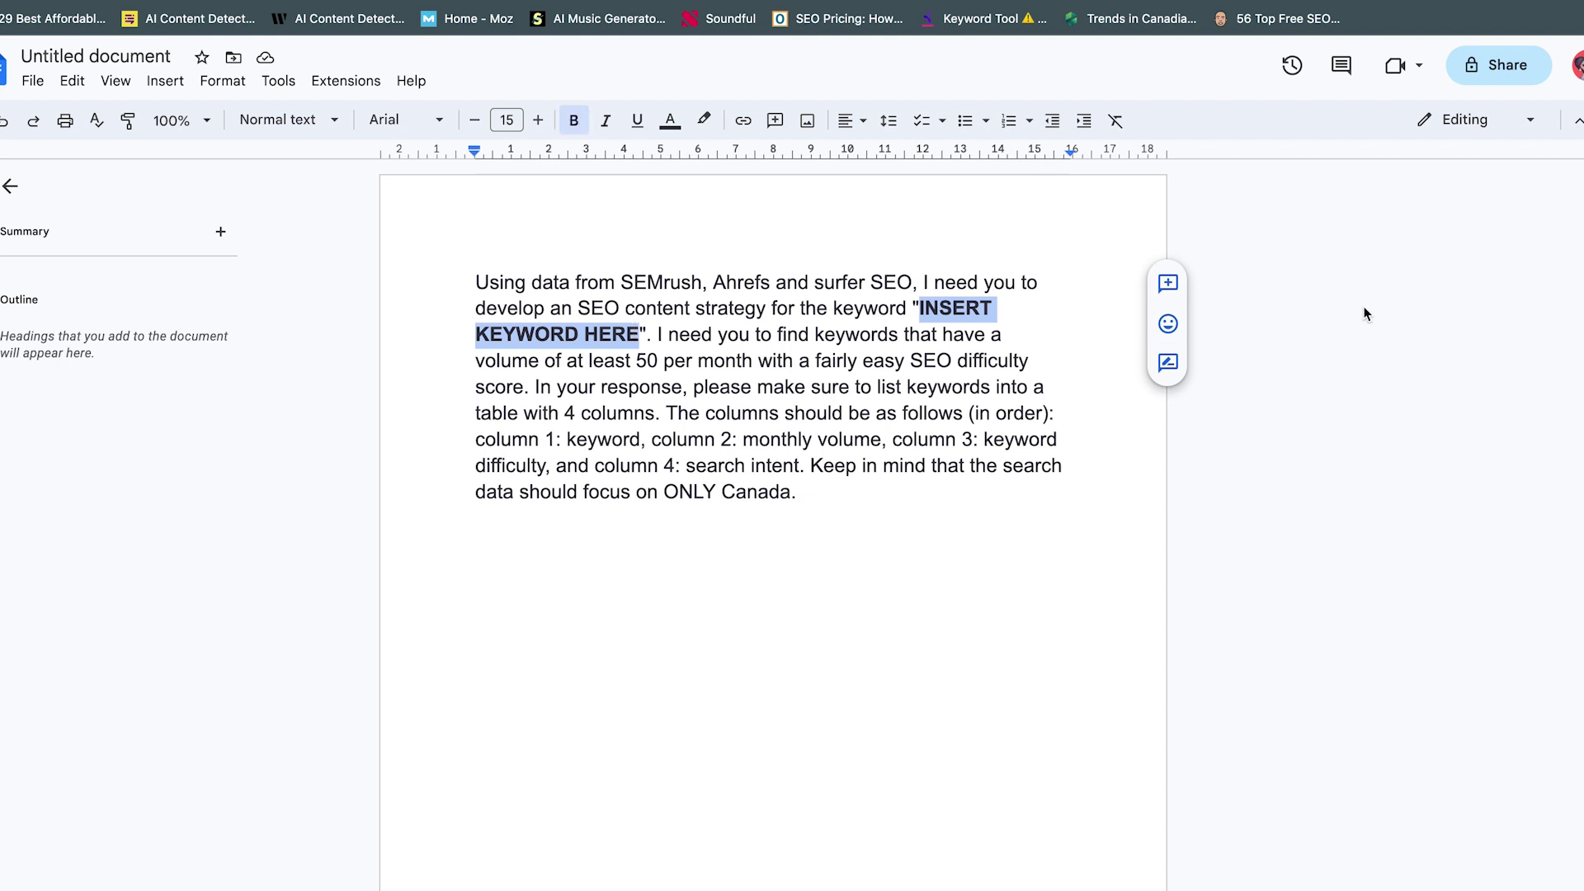
type("Athleisure \". ")
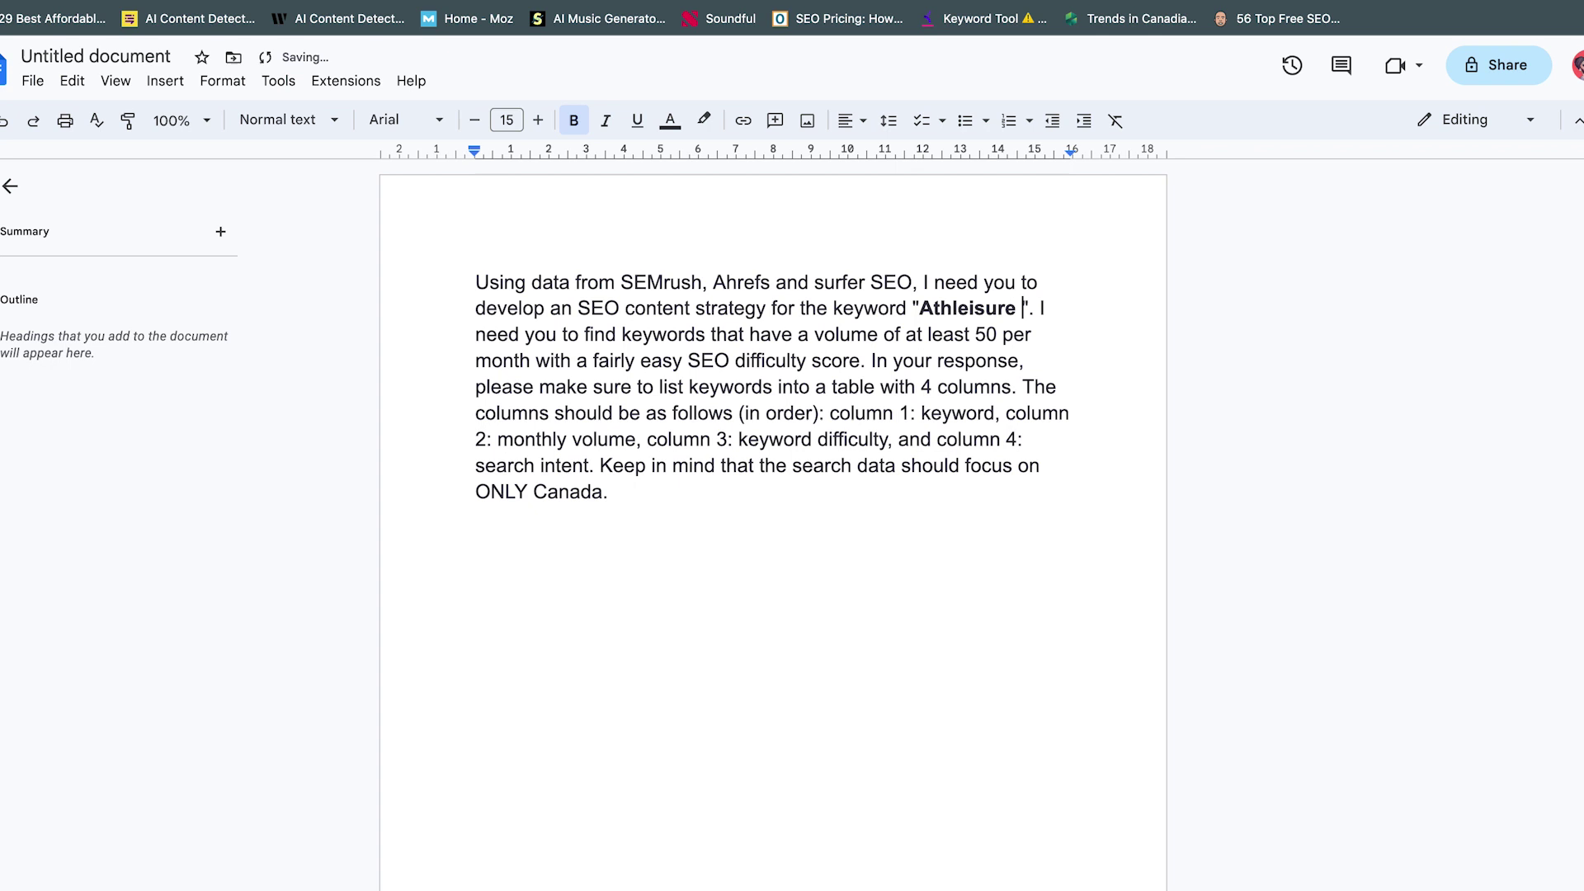
type("Clothing\". I need you to find keywords that have a volume of at")
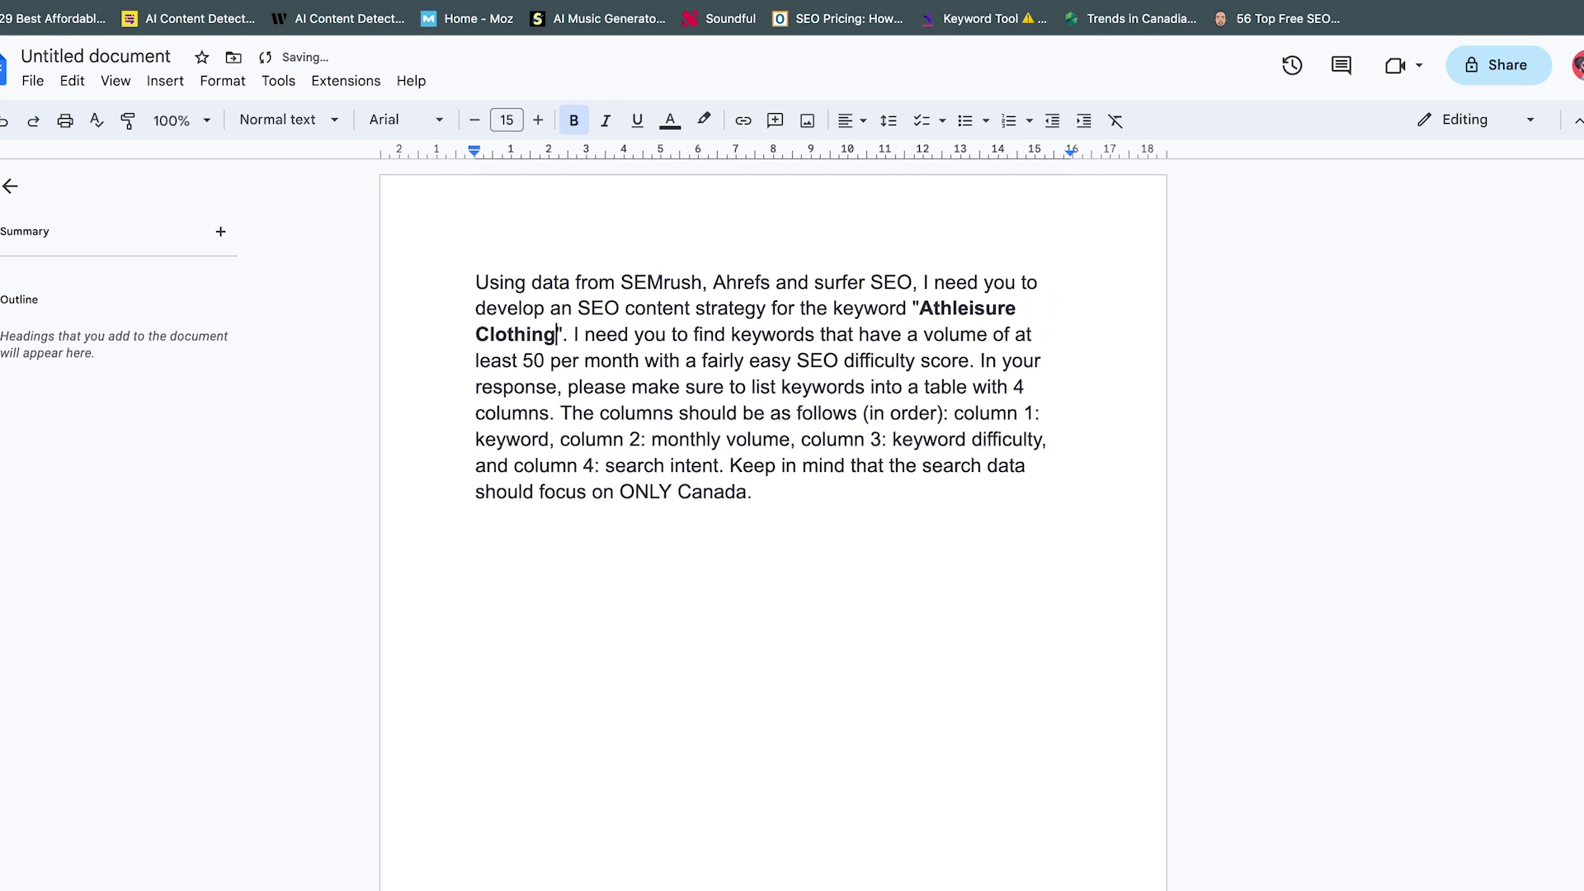
left_click(991, 487)
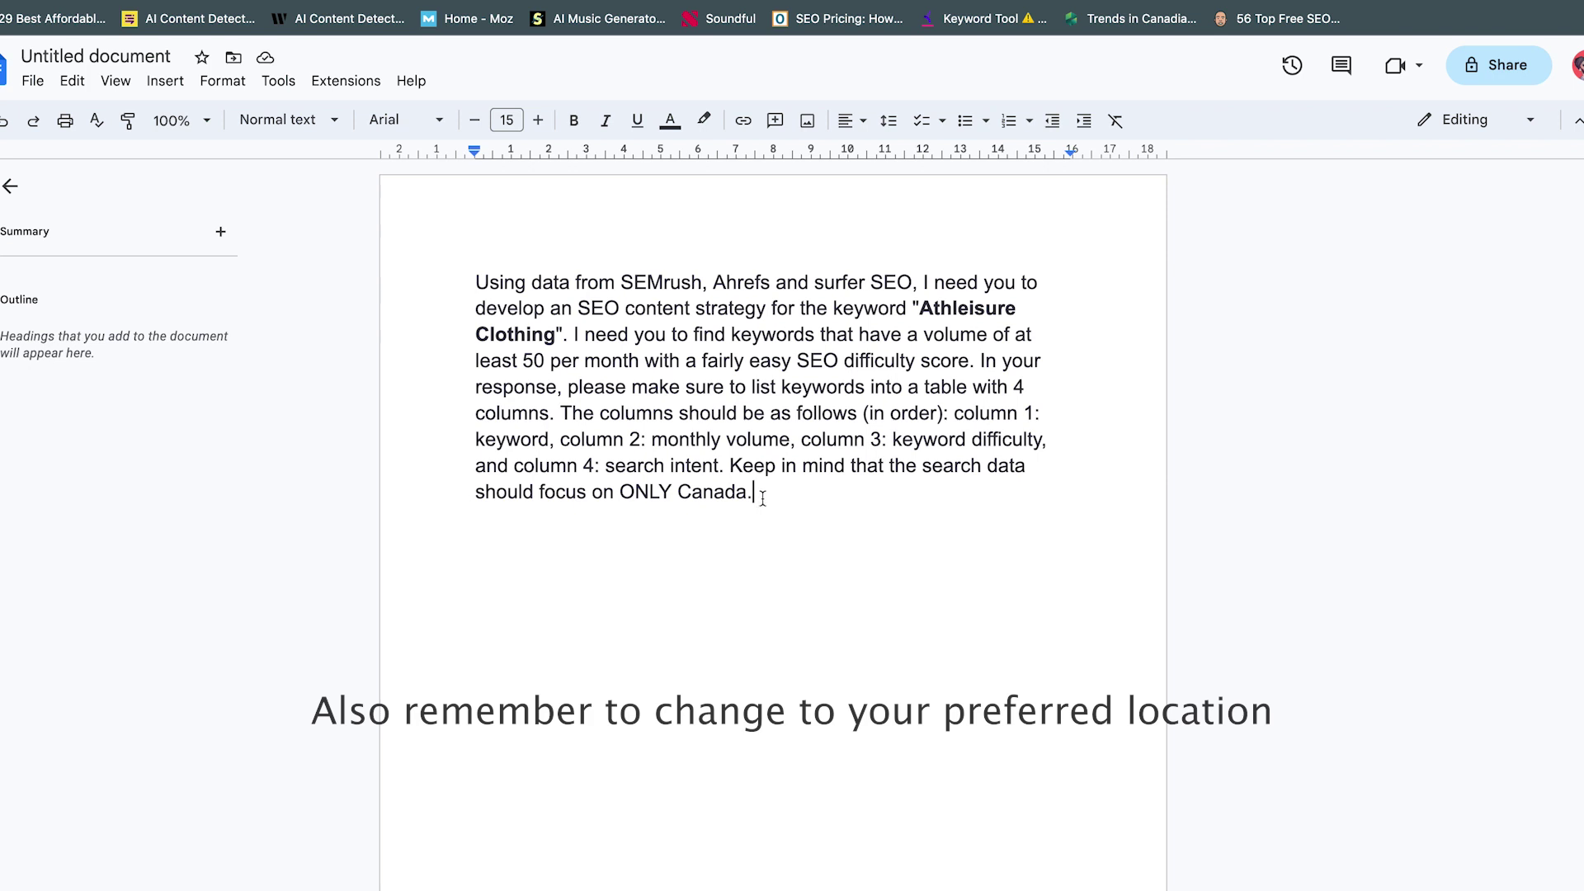
left_click_drag(757, 493, 390, 251)
key("ctrl+c")
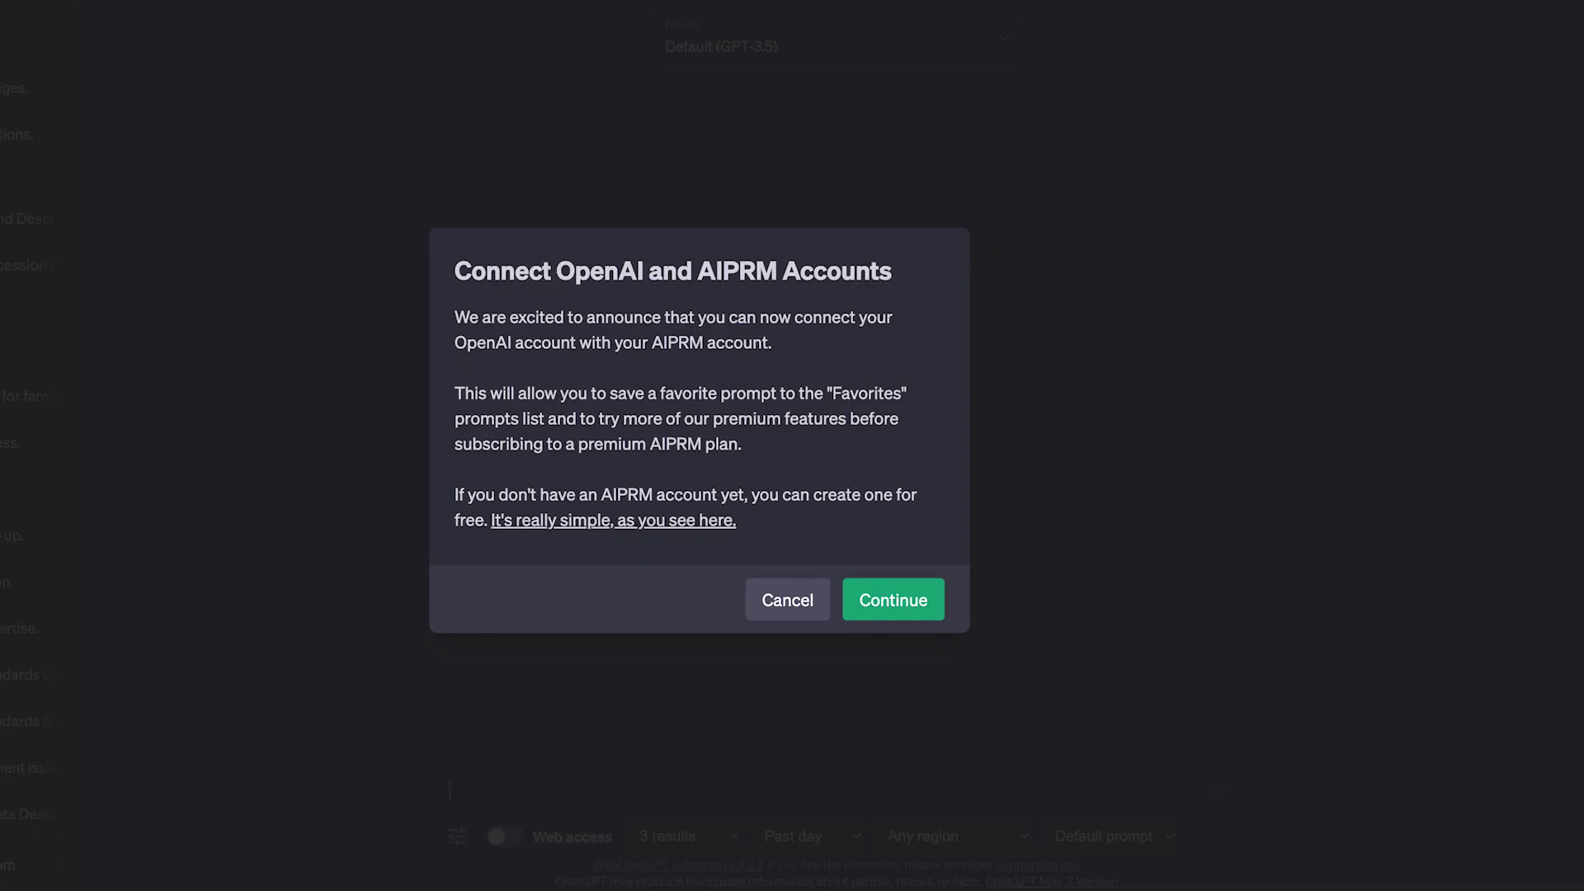
Dismiss the AIPRM connection message and keep Default (GPT-3.5) as the chat model.
left_click(800, 597)
scroll(825, 330, "down", 7)
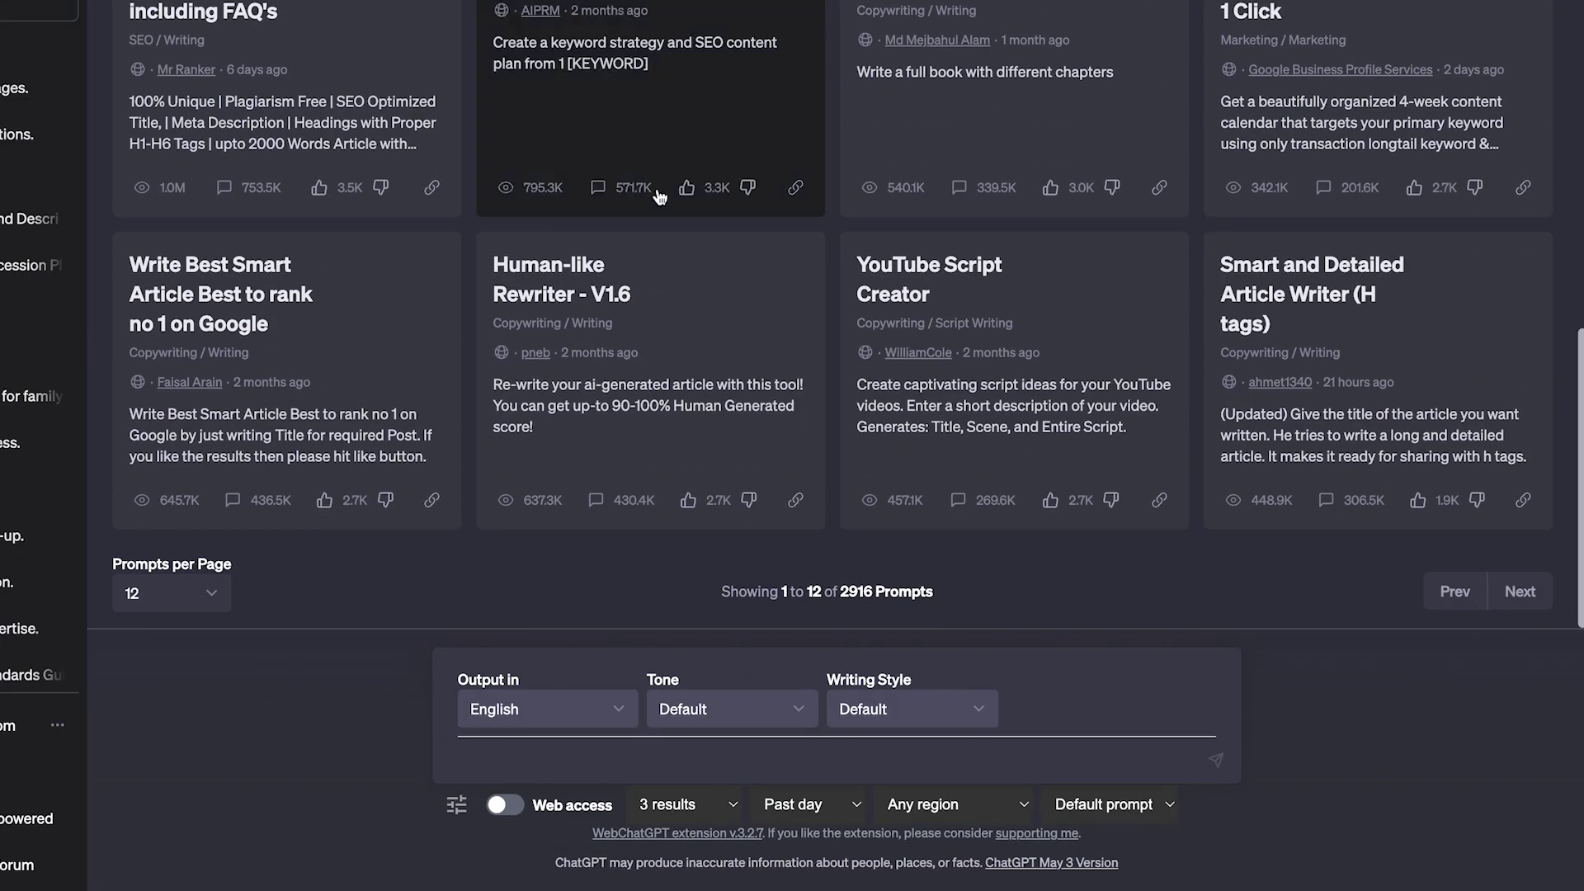
scroll(792, 330, "up", 10)
left_click(800, 41)
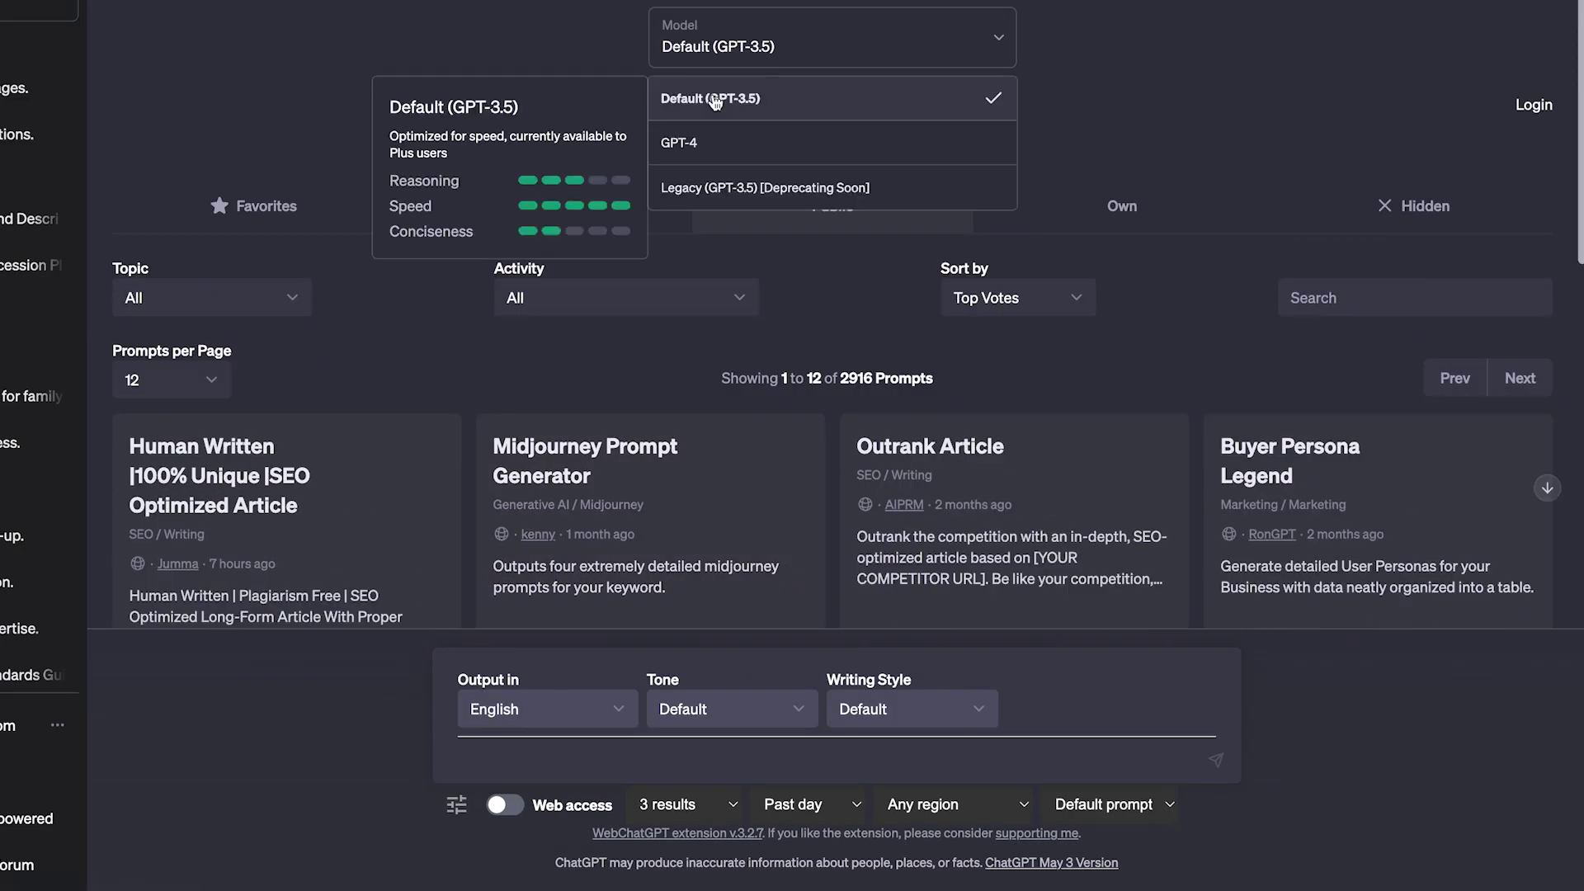
left_click(758, 107)
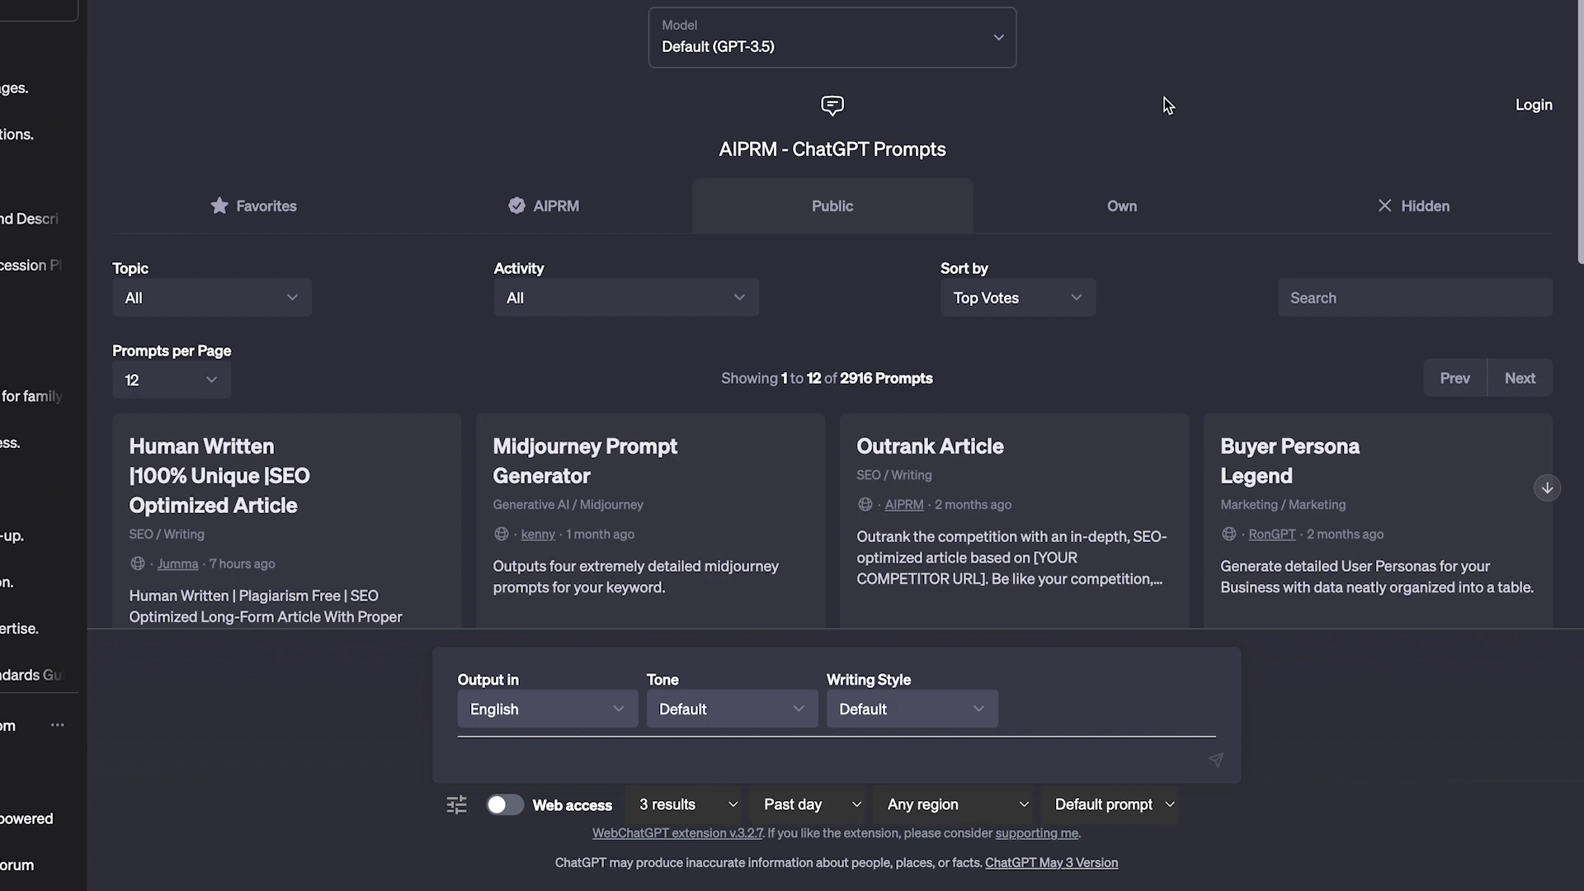
Paste the Athleisure Clothing SEO prompt into the message box and send it.
scroll(1155, 107, "down", 5)
left_click(650, 759)
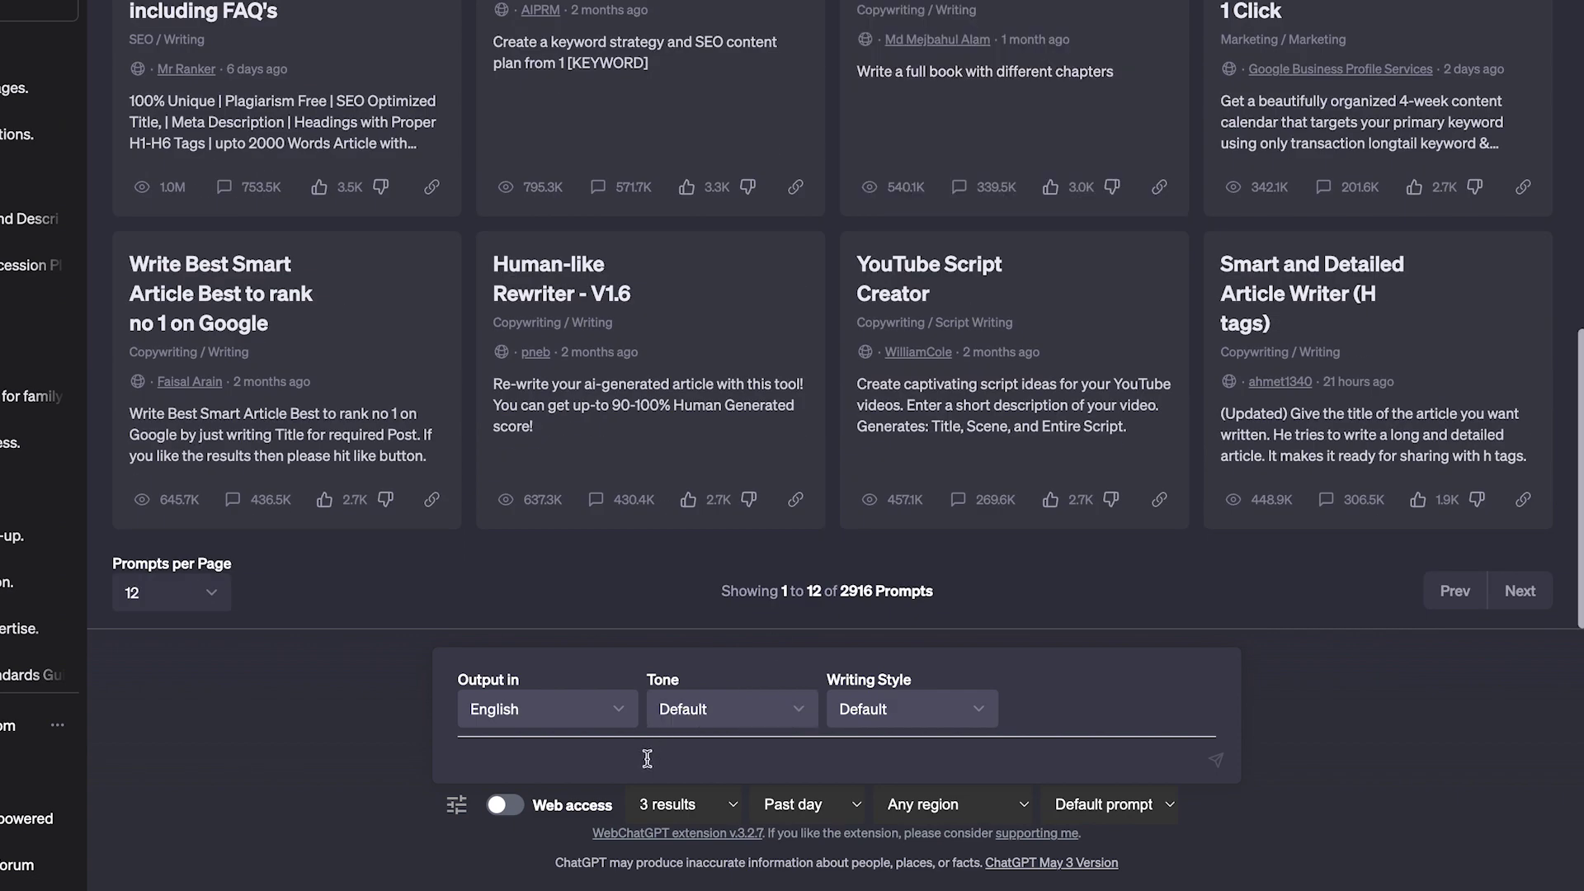
key("ctrl+v")
key("Return")
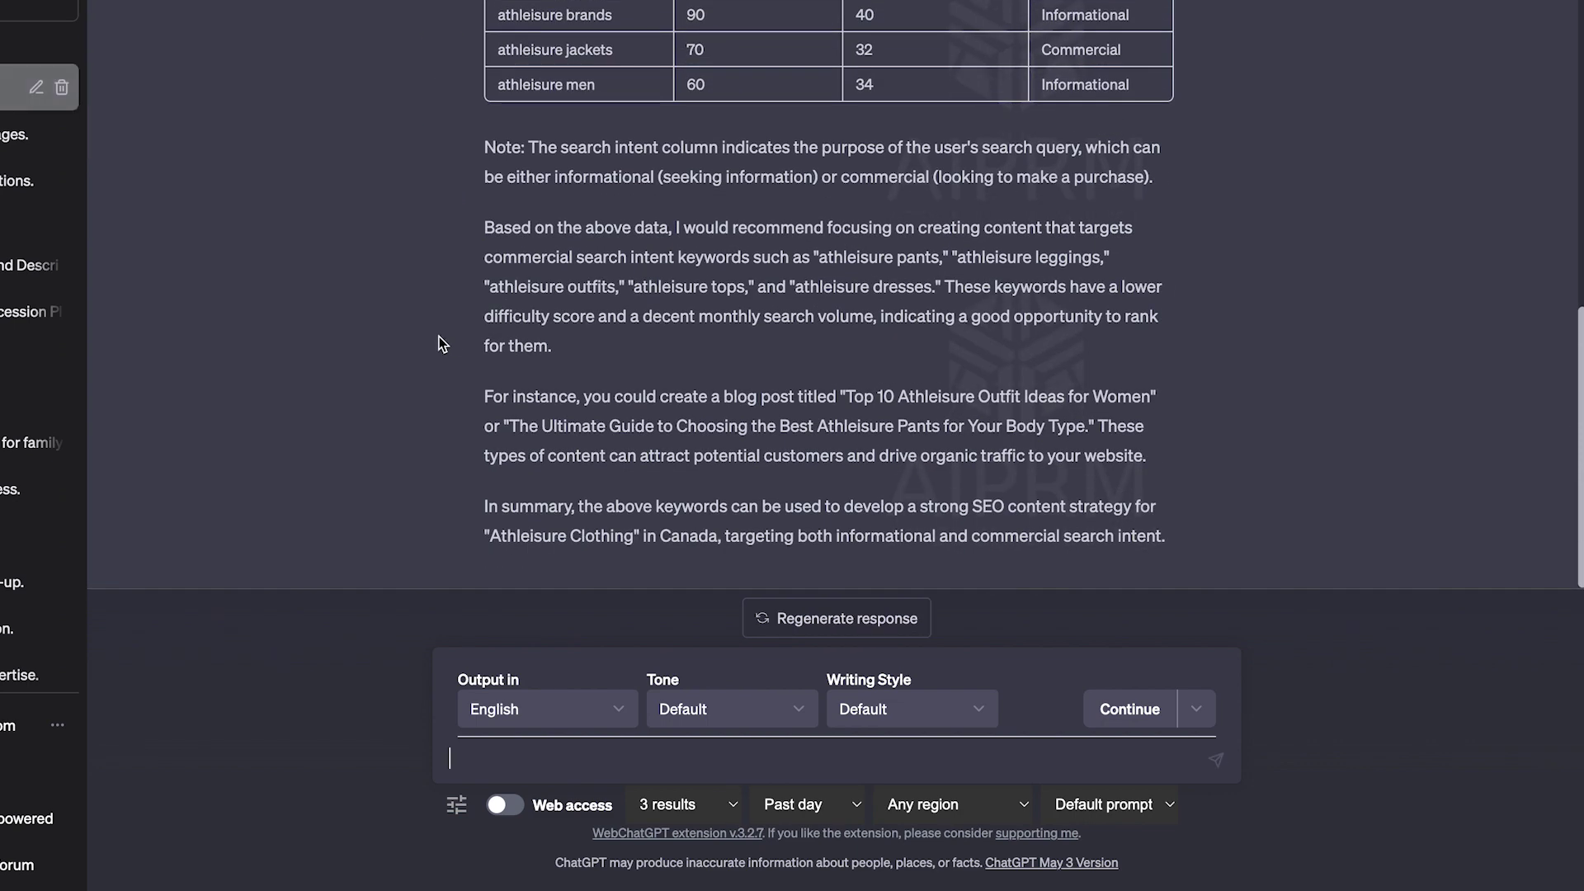
Review the returned four-column keyword table, highlighting its header row.
scroll(439, 336, "up", 4)
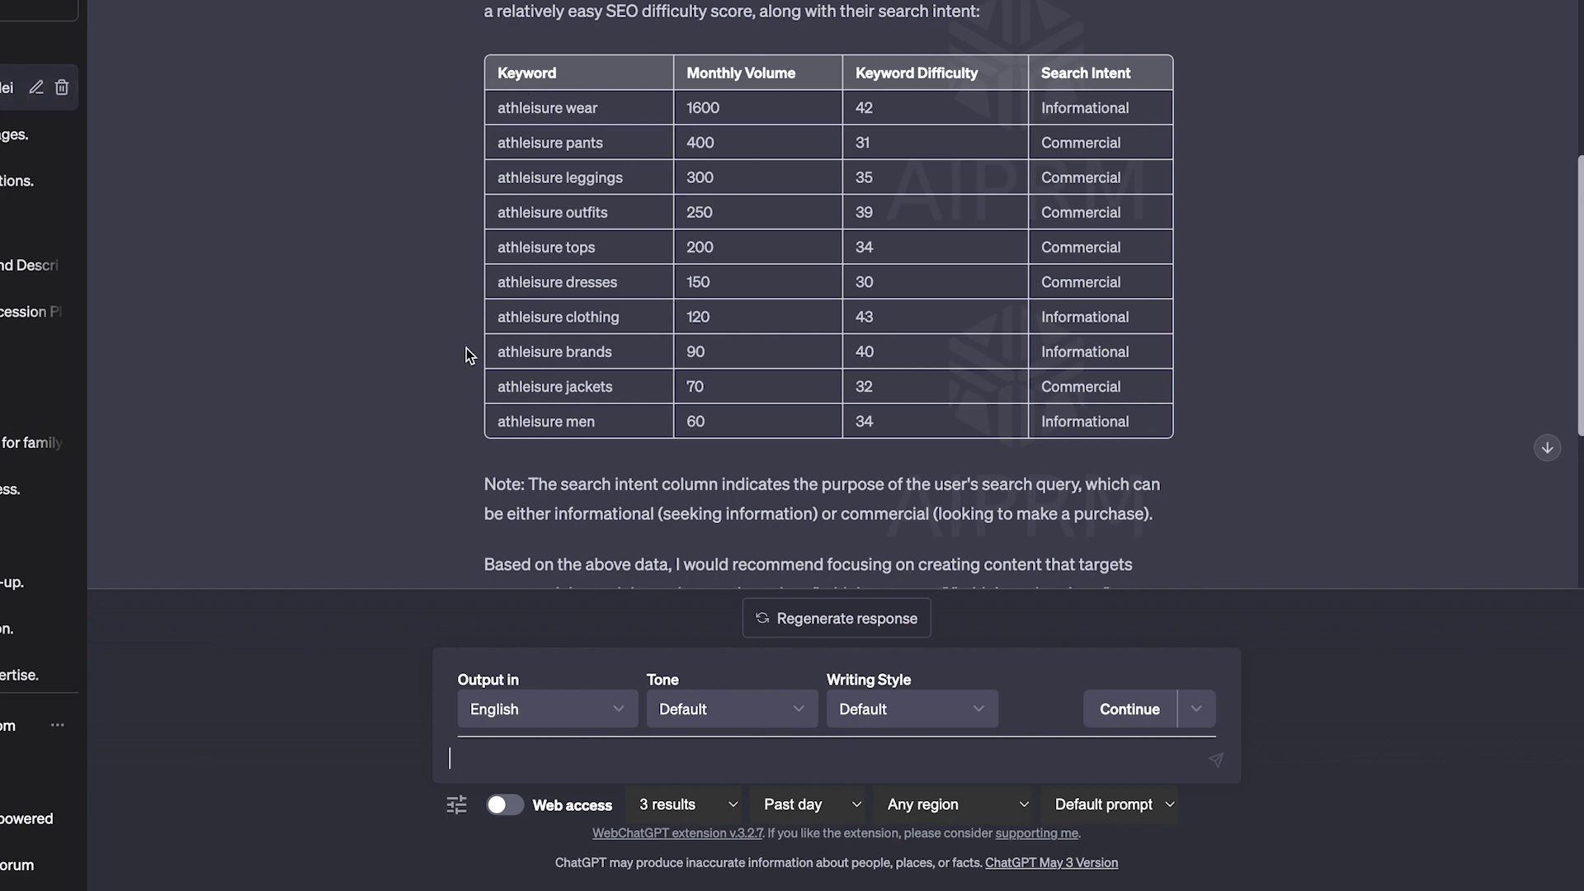
scroll(465, 348, "down", 4)
scroll(466, 348, "up", 4)
scroll(465, 347, "up", 1)
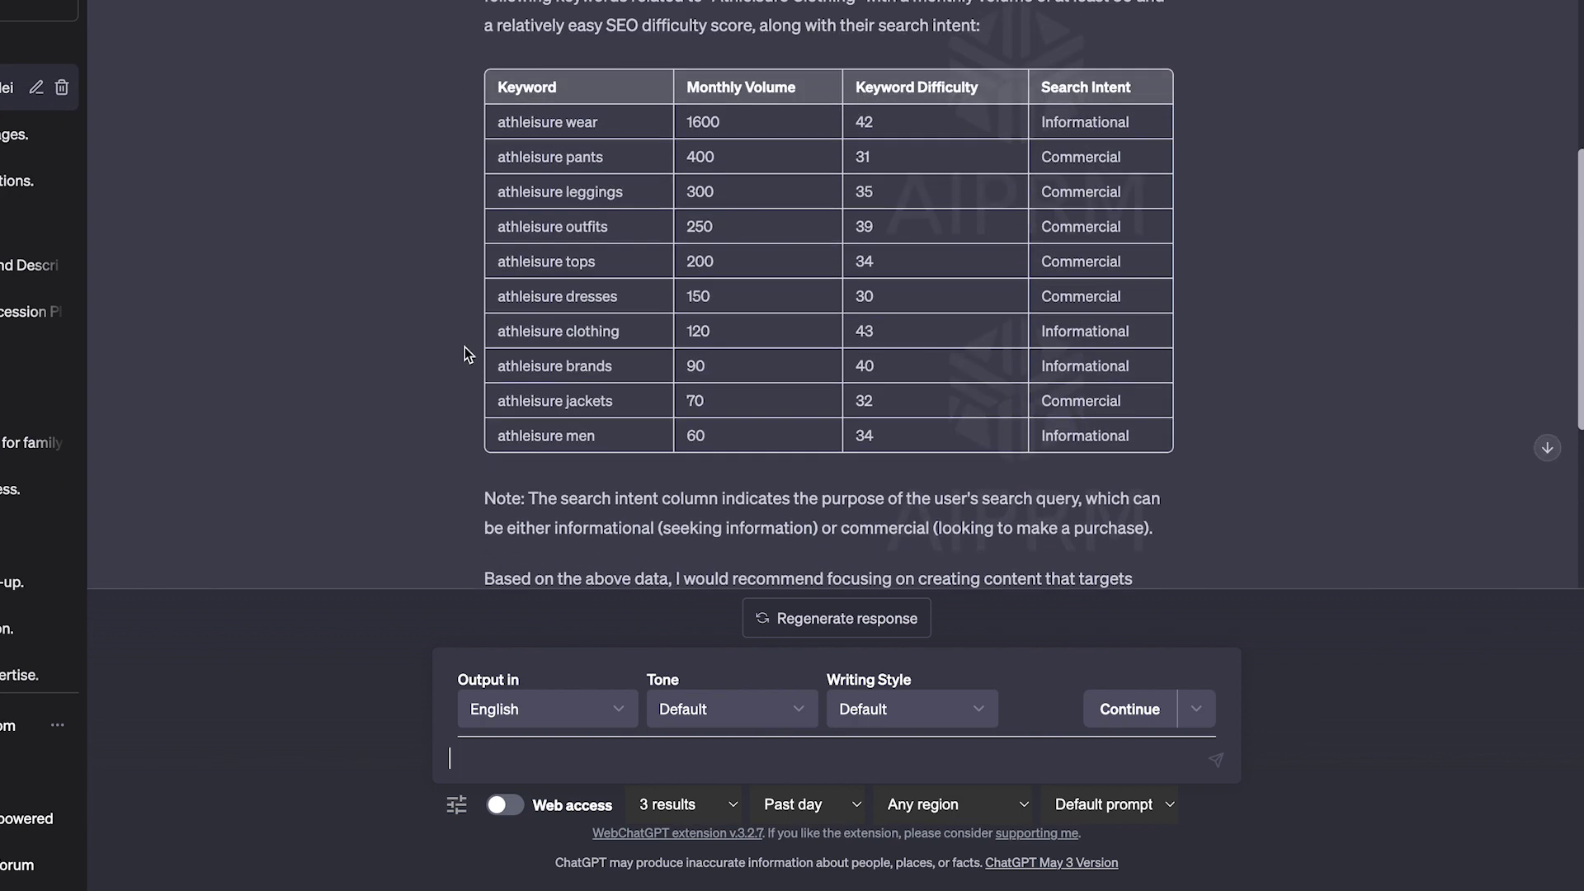
left_click_drag(497, 93, 1115, 91)
left_click(1051, 113)
Send the follow-up 'give me 10 more but ONLY keywords with commercial search intent'.
scroll(496, 515, "up", 5)
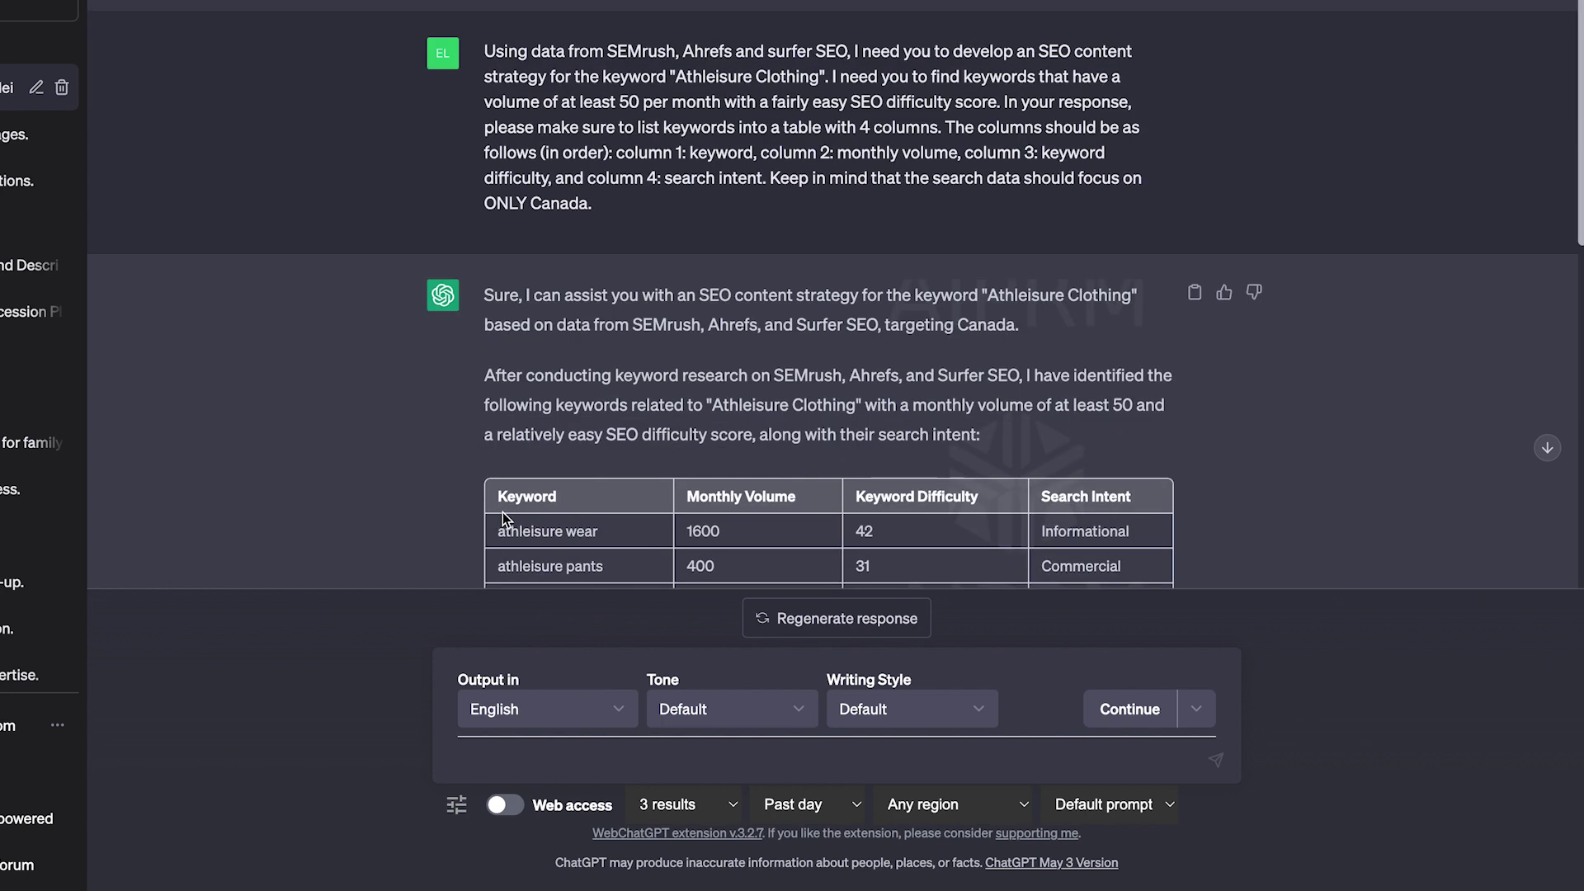
scroll(457, 281, "down", 8)
scroll(458, 280, "up", 4)
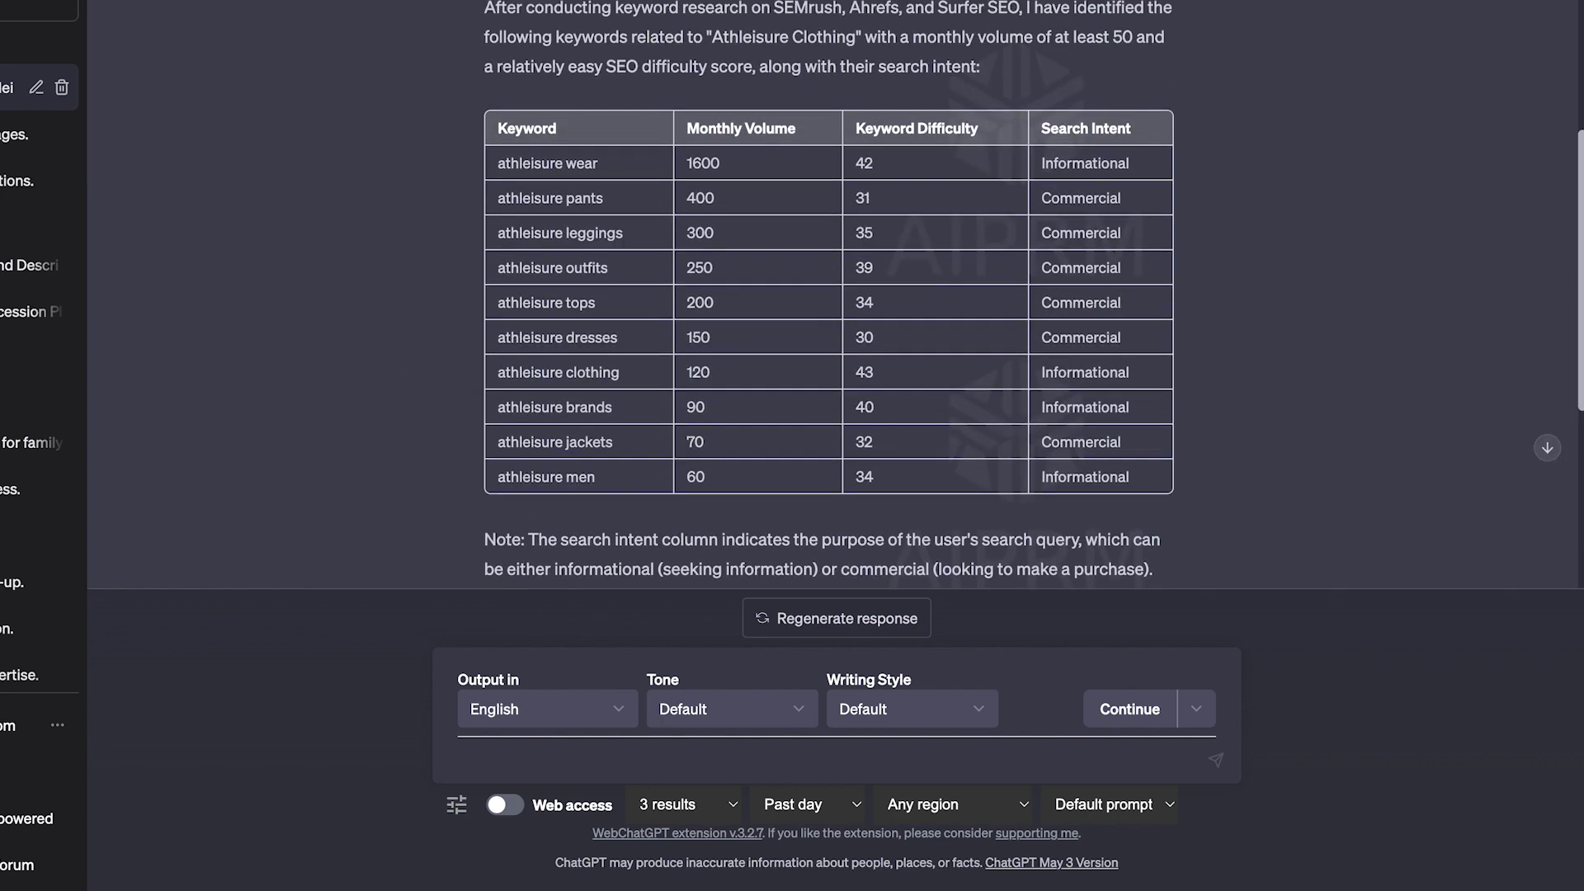
left_click(714, 769)
type("give me 10 more but ")
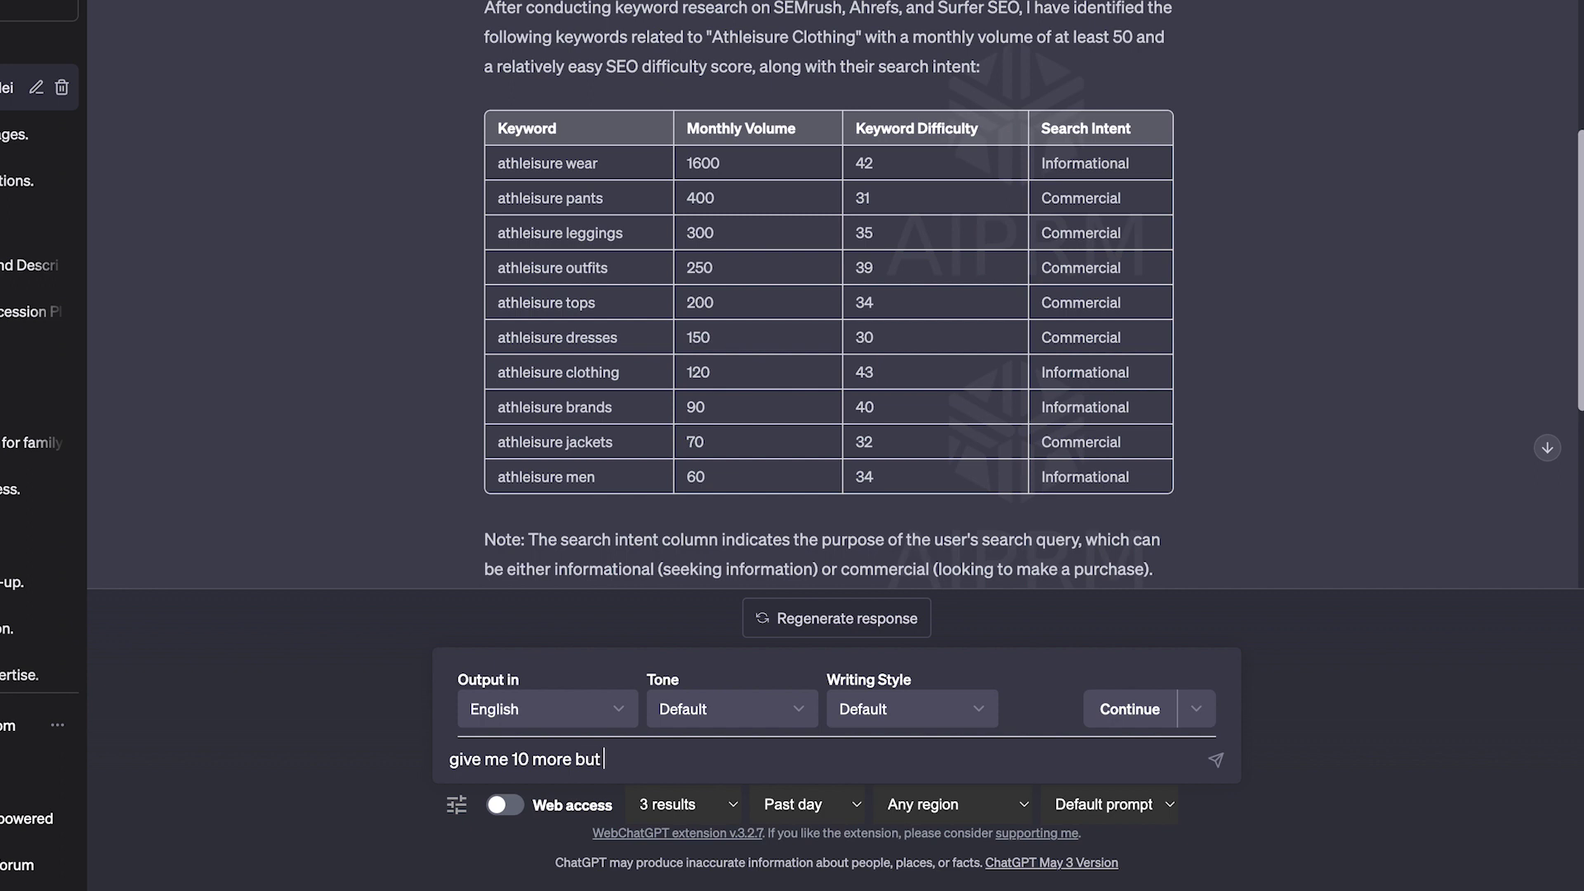
type("ONLY one")
type("keywords with")
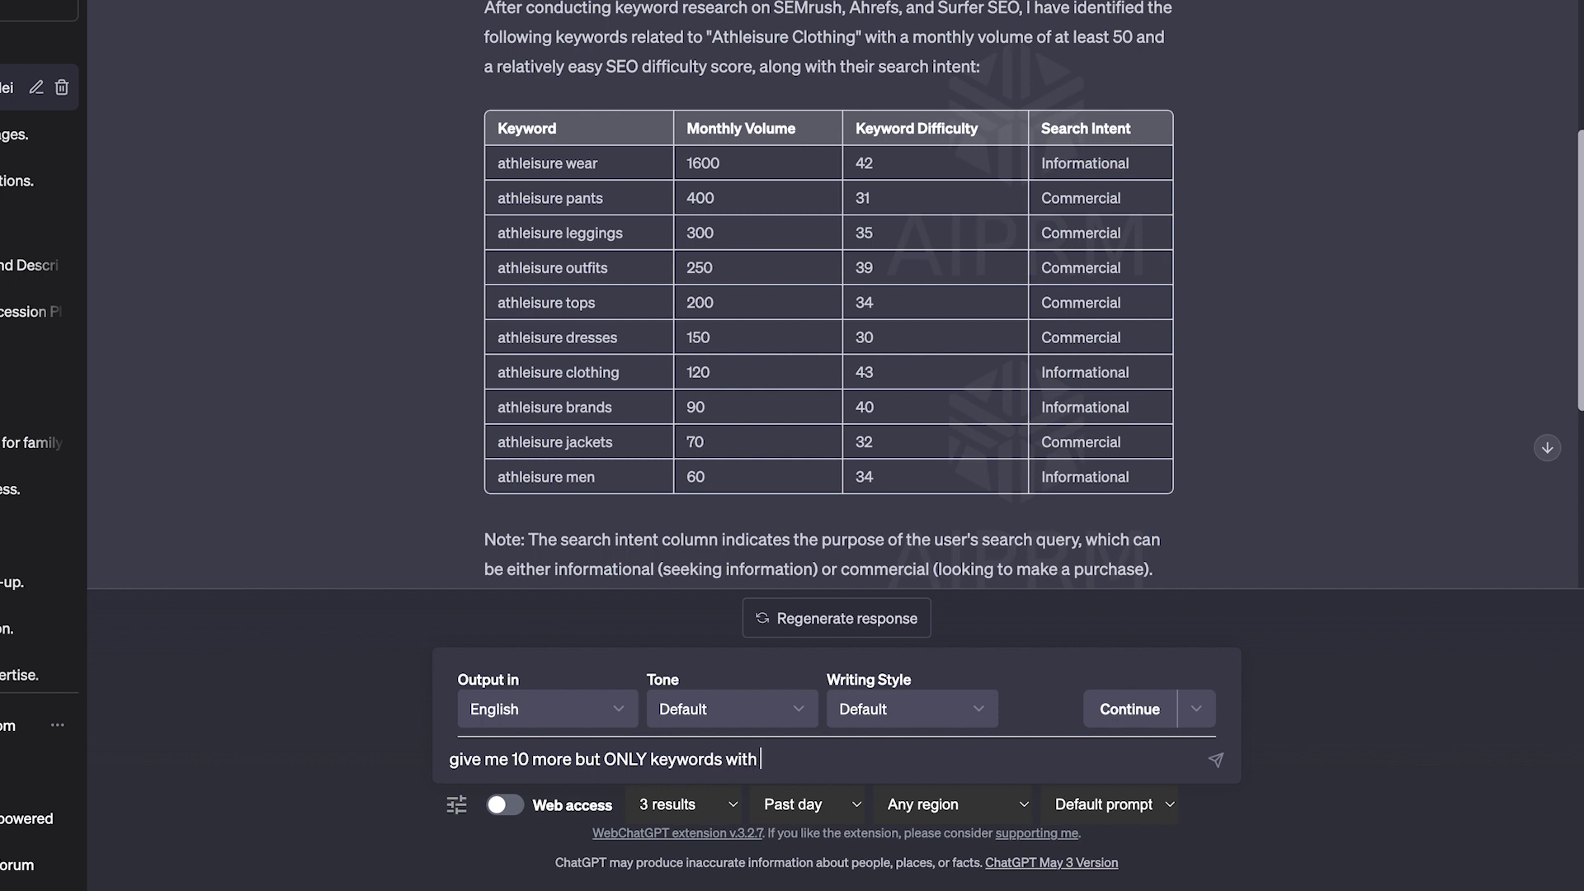
type(" commercial  search intent")
key("Return")
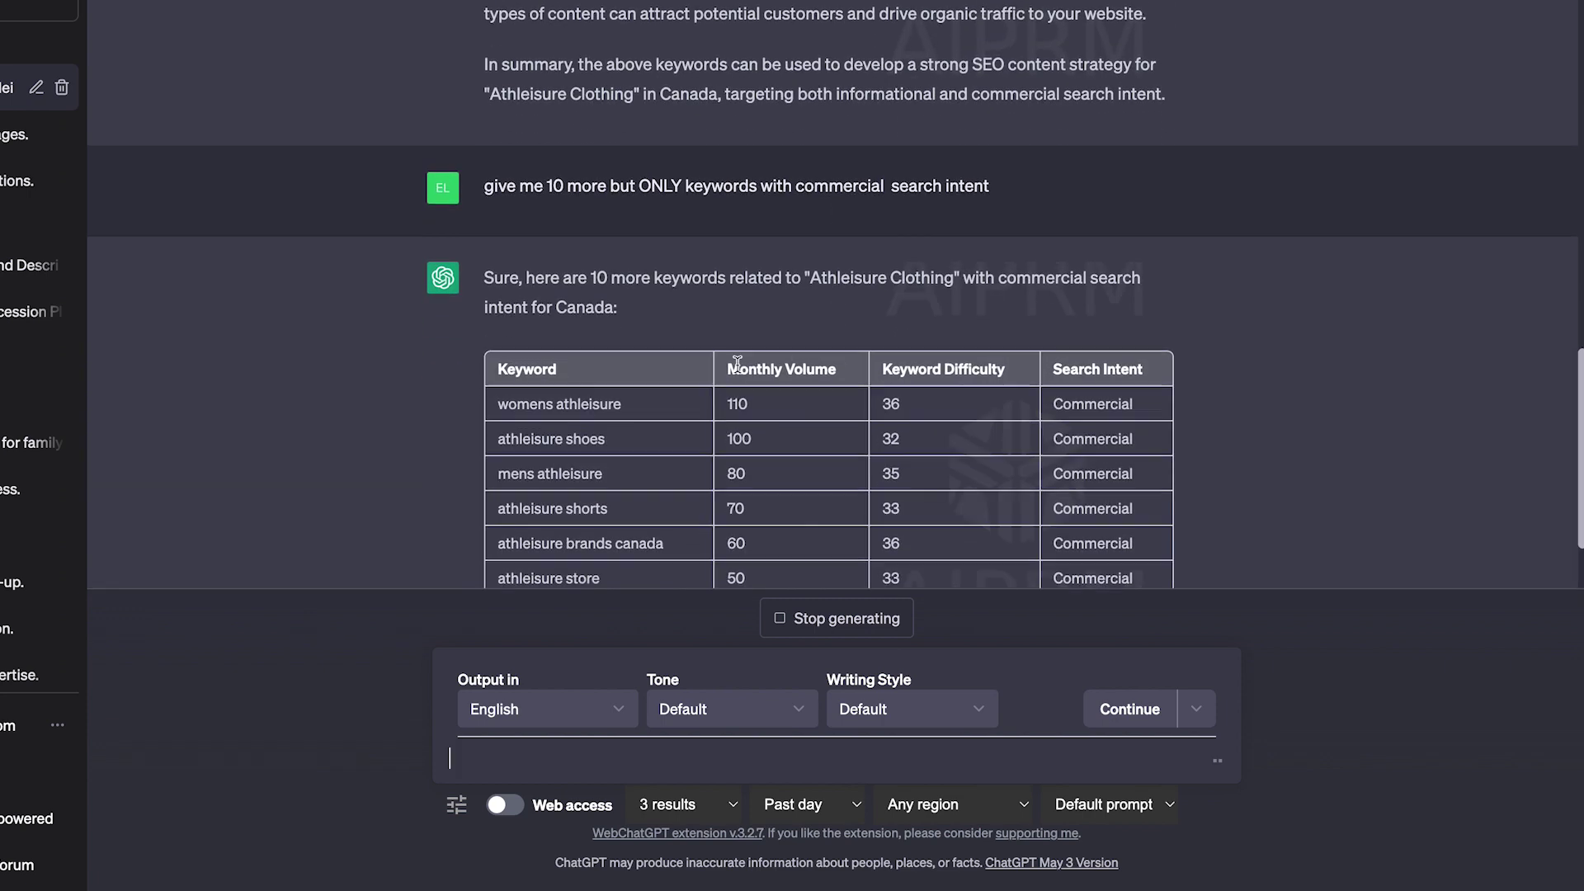
scroll(1179, 132, "up", 1)
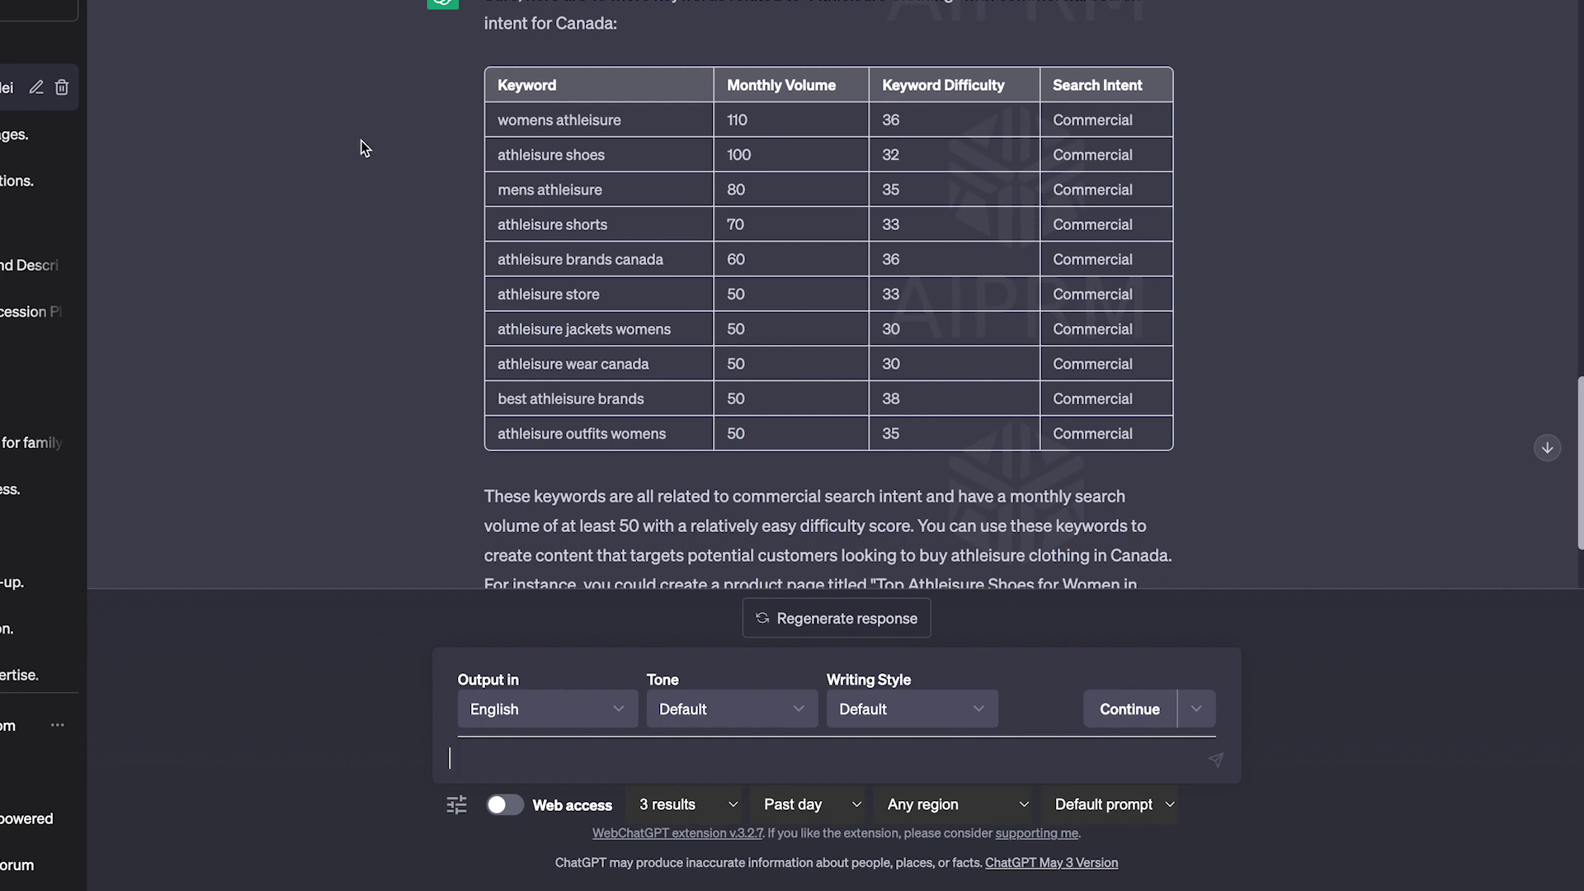
Highlight the commercial keyword table, then start a new chat using the GPT-4 model.
left_click_drag(491, 84, 1176, 462)
left_click(1238, 428)
left_click(49, 10)
scroll(667, 86, "up", 10)
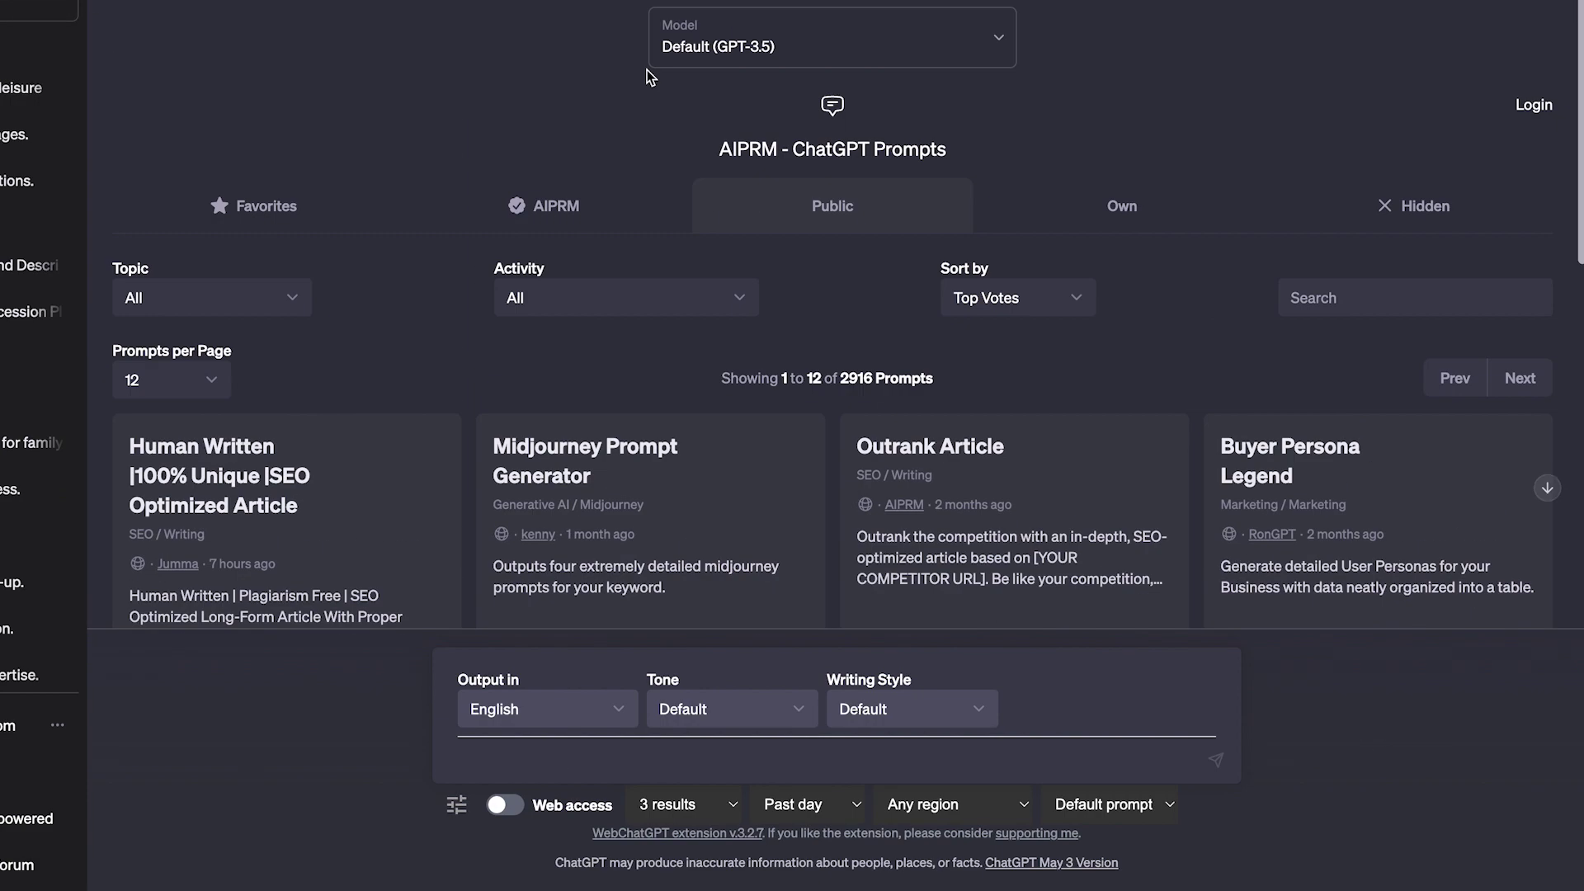
left_click(767, 50)
left_click(722, 145)
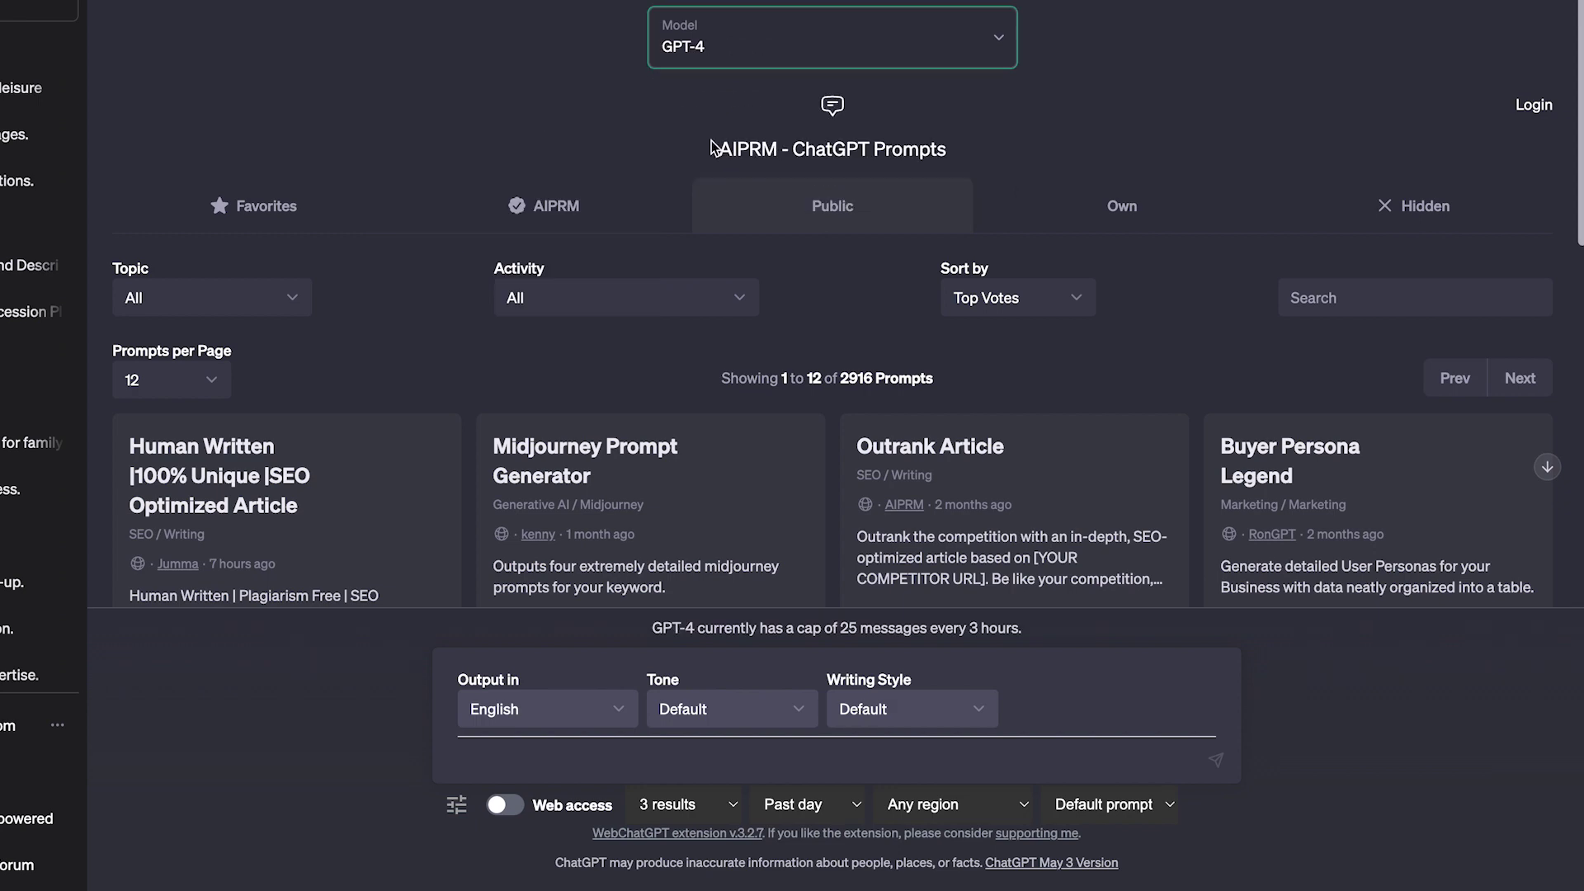
Paste the Athleisure Clothing SEO prompt and send it to GPT-4.
type("Using data from SEMrush, Ahrefs and surfer SEO, I need you to develop an SEO content strategy for the keyword \"Athleisure Clothing\". I need you to find keywords that have a volume of at least 50 per month with a fairly easy SEO difficulty score. In your response, please make sure to list keywords into a table with 4 columns. The columns should be as follows (in order): column 1: keyword, column 2: monthly volume, column 3: keyword difficulty, and column 4: search intent. Keep in mind that the search data should focus on ONLY Canada.")
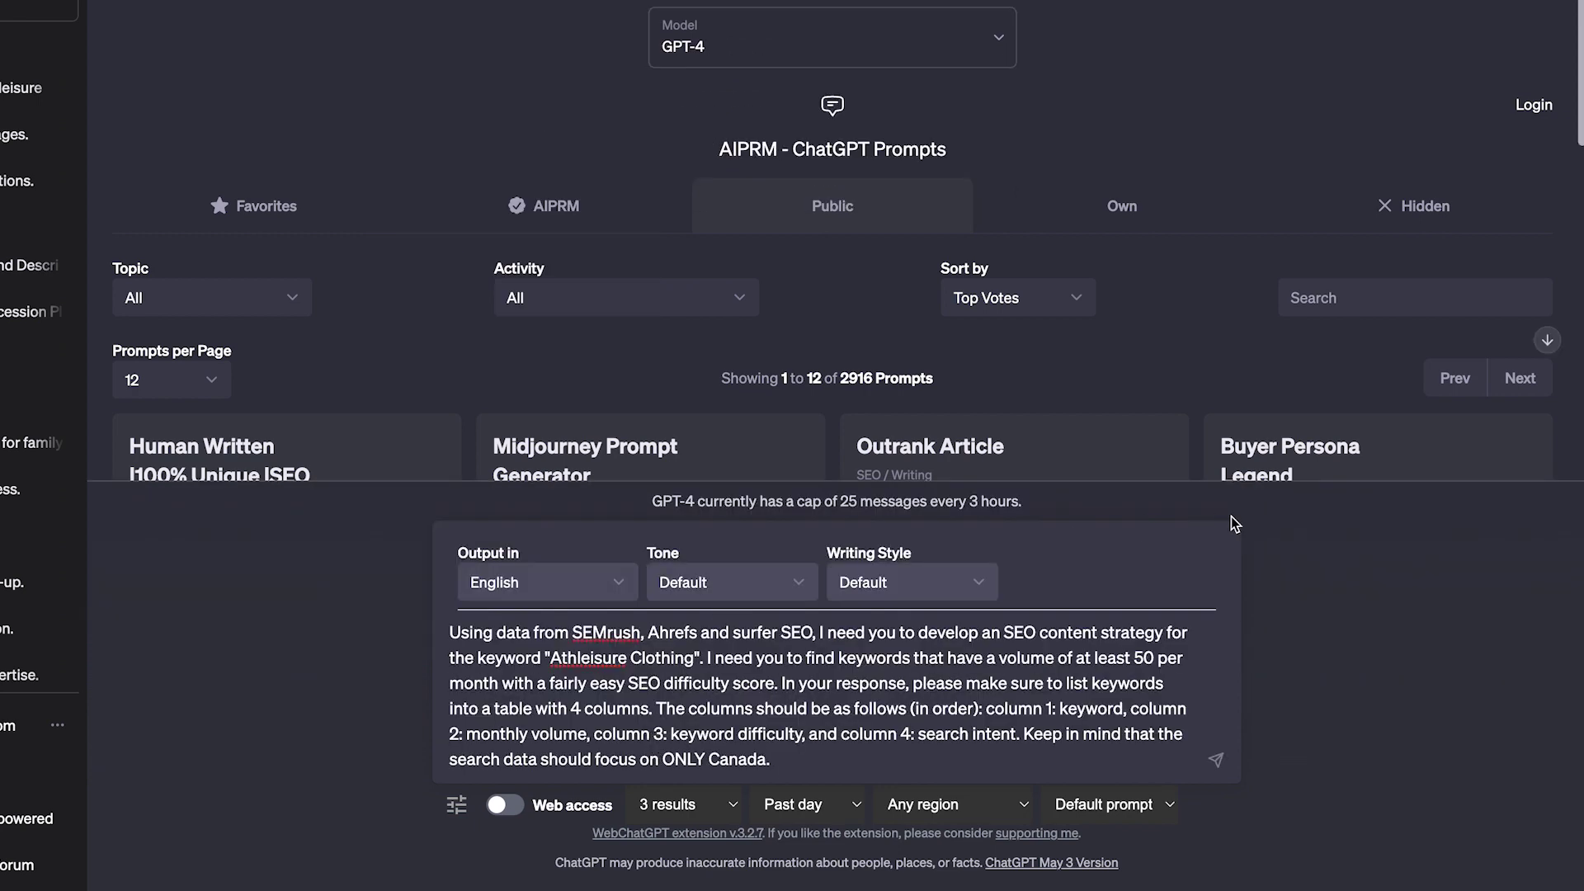
key("Return")
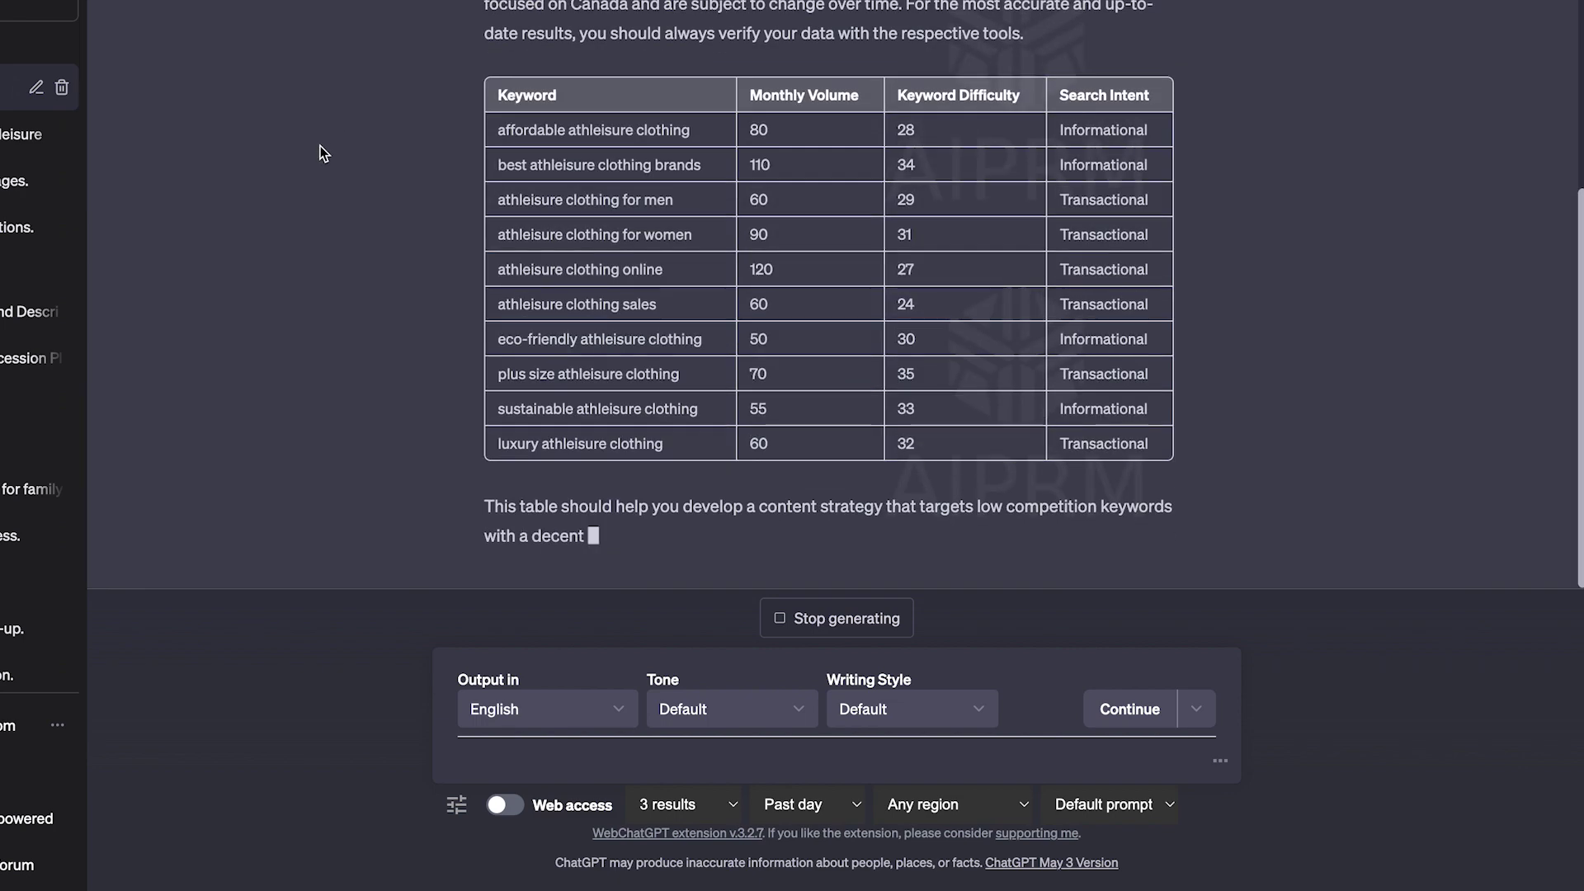
scroll(324, 151, "up", 1)
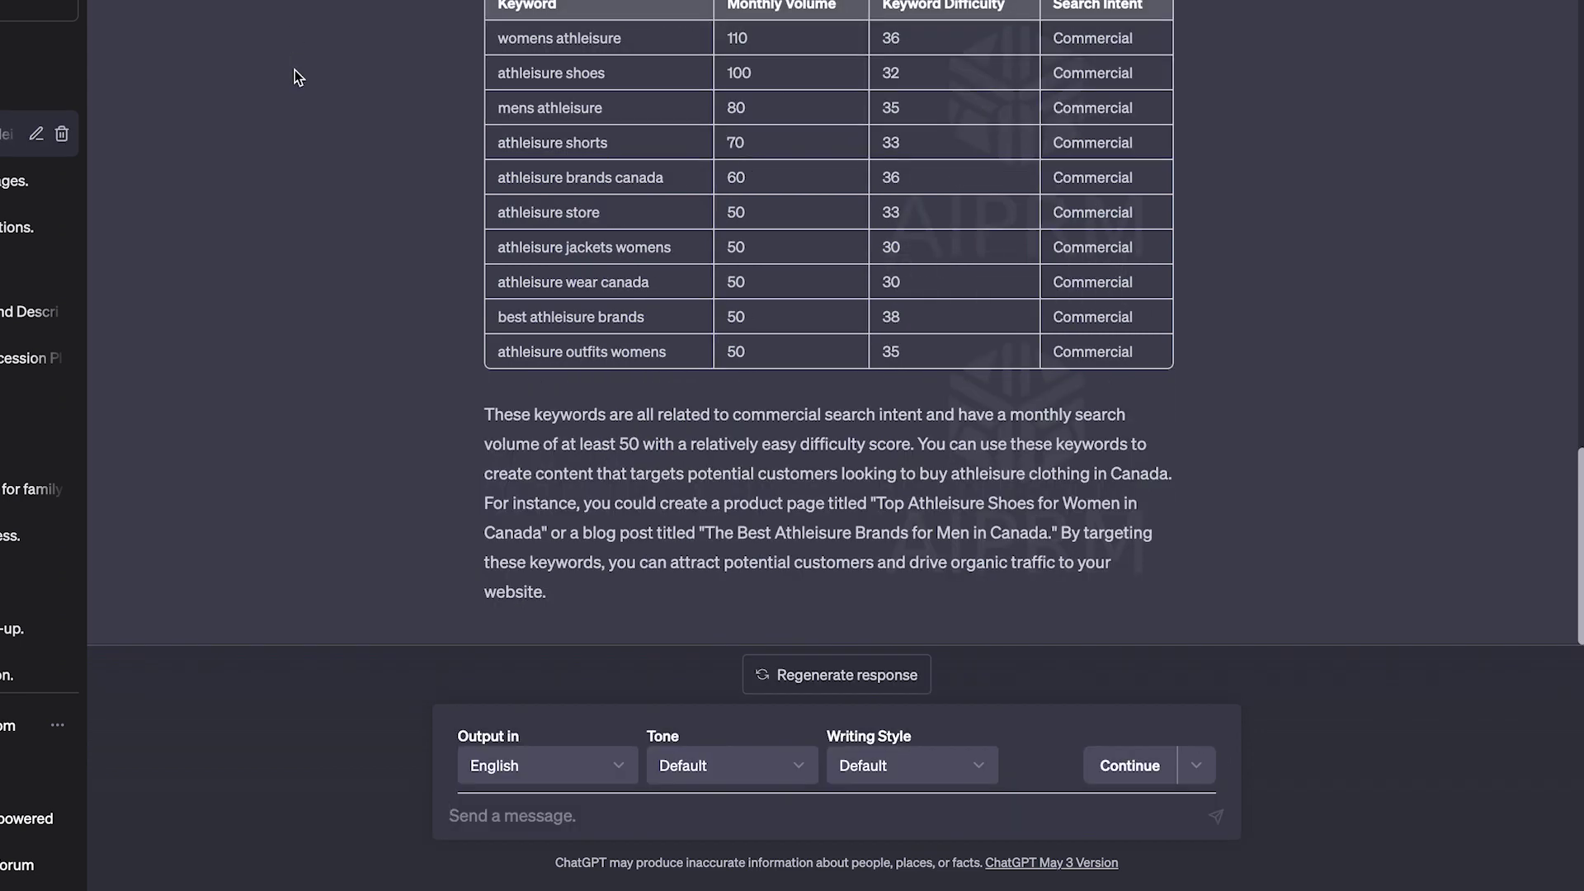
scroll(299, 76, "up", 3)
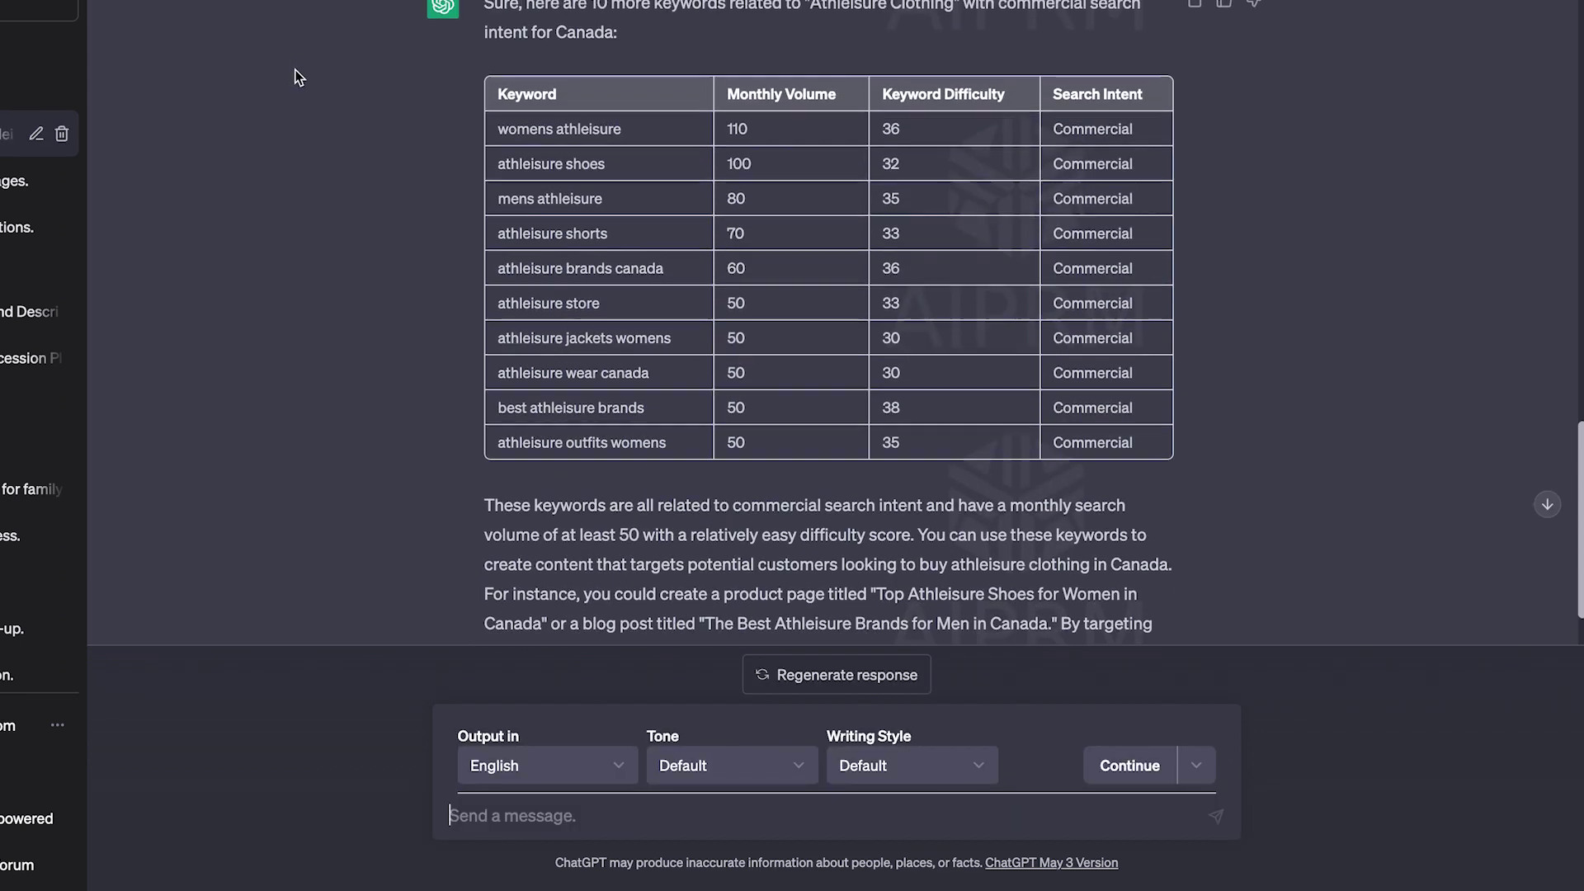
scroll(299, 77, "up", 15)
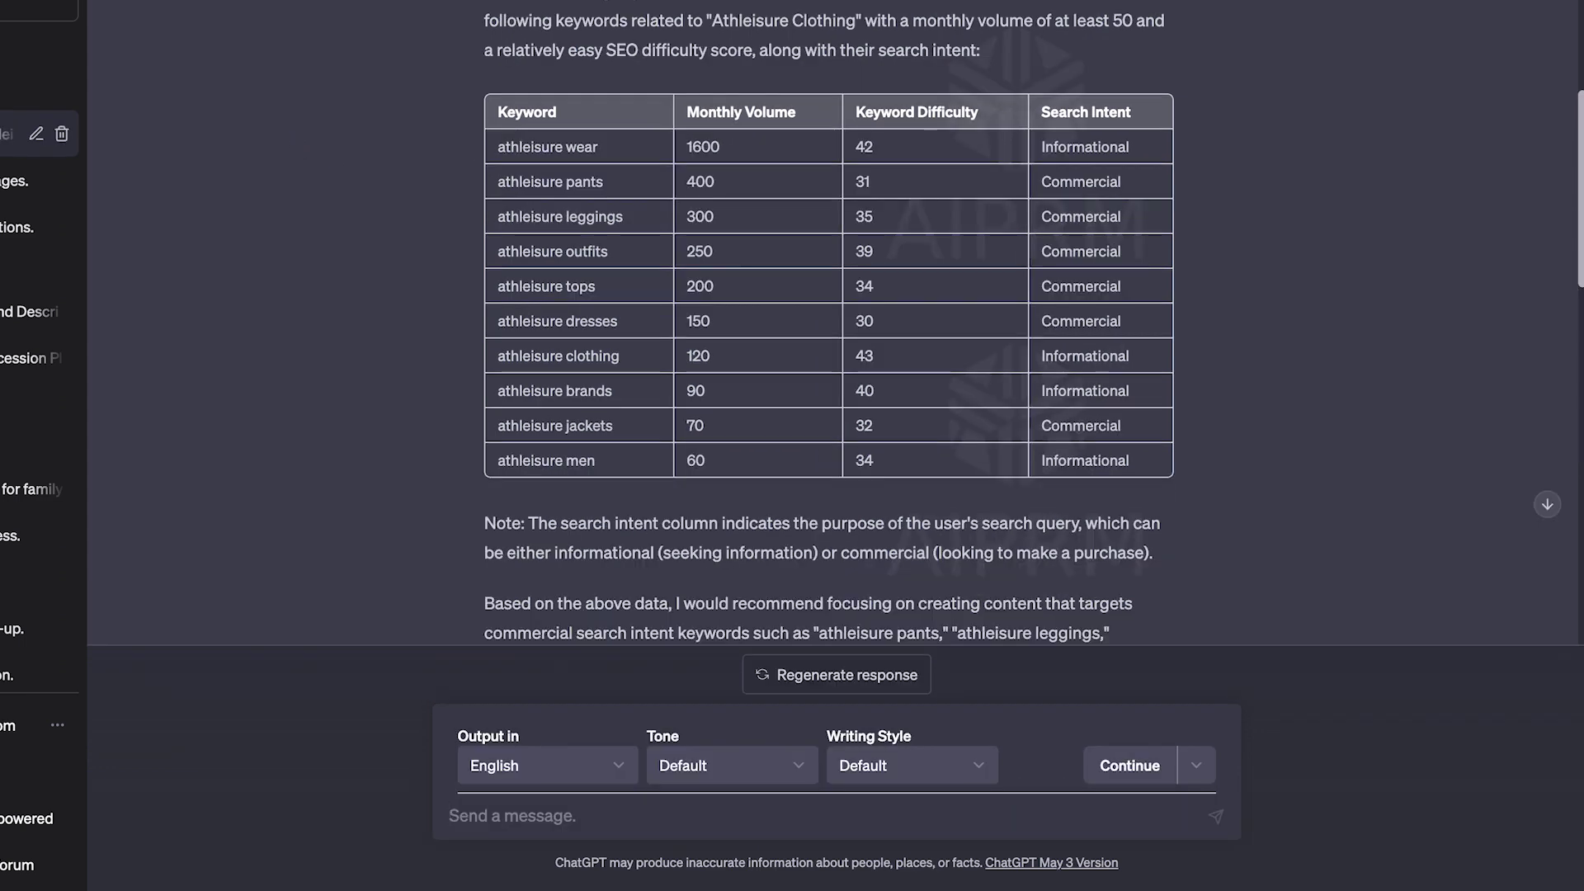
scroll(485, 123, "up", 1)
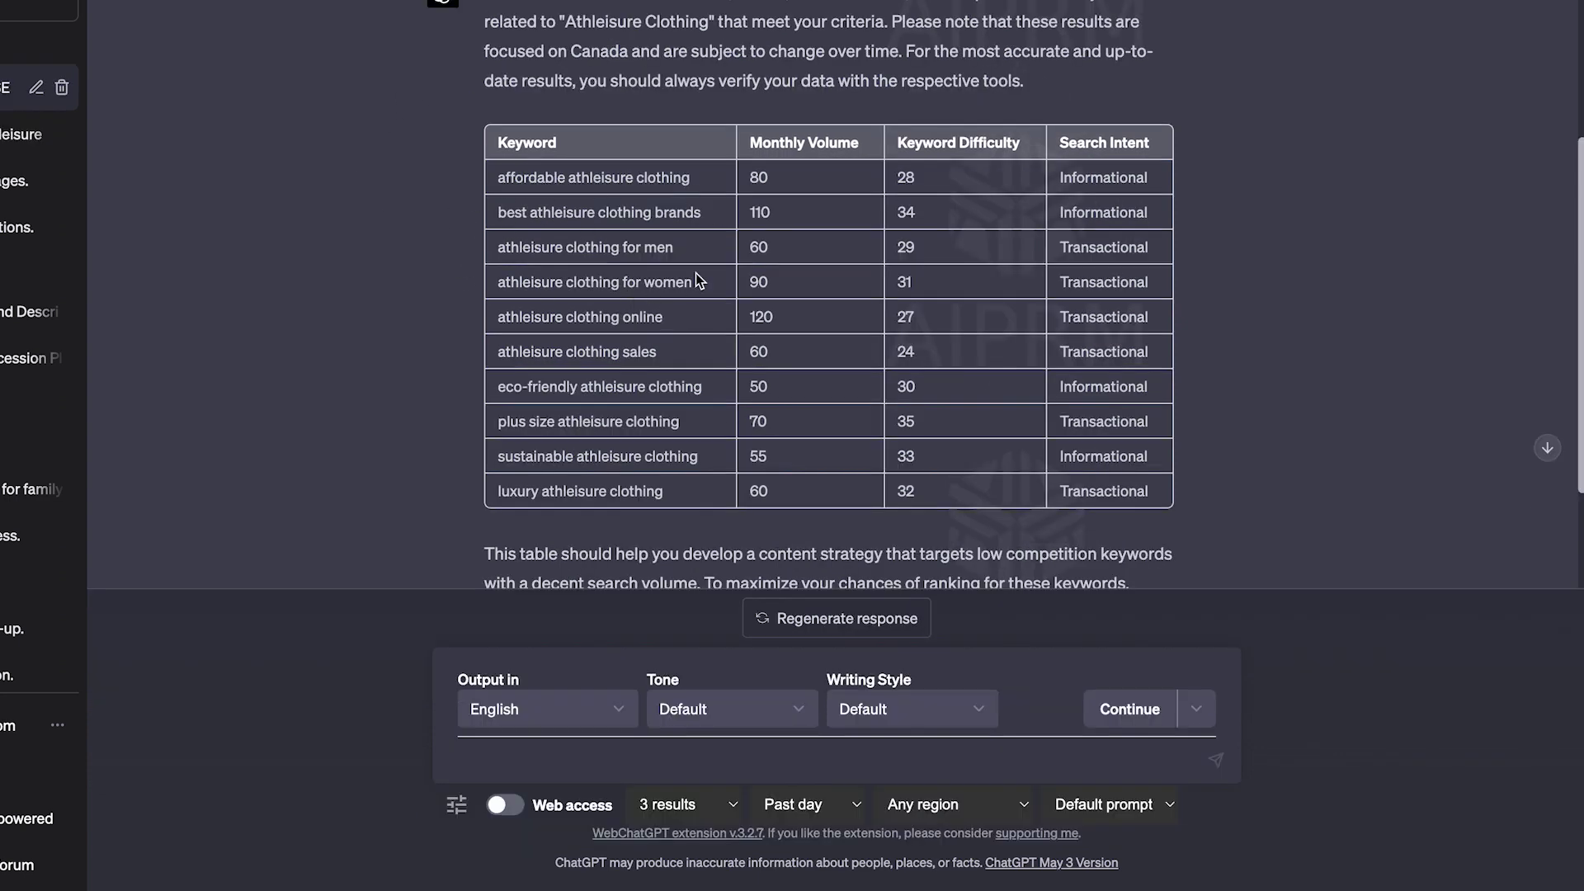
scroll(467, 254, "down", 2)
scroll(467, 254, "up", 3)
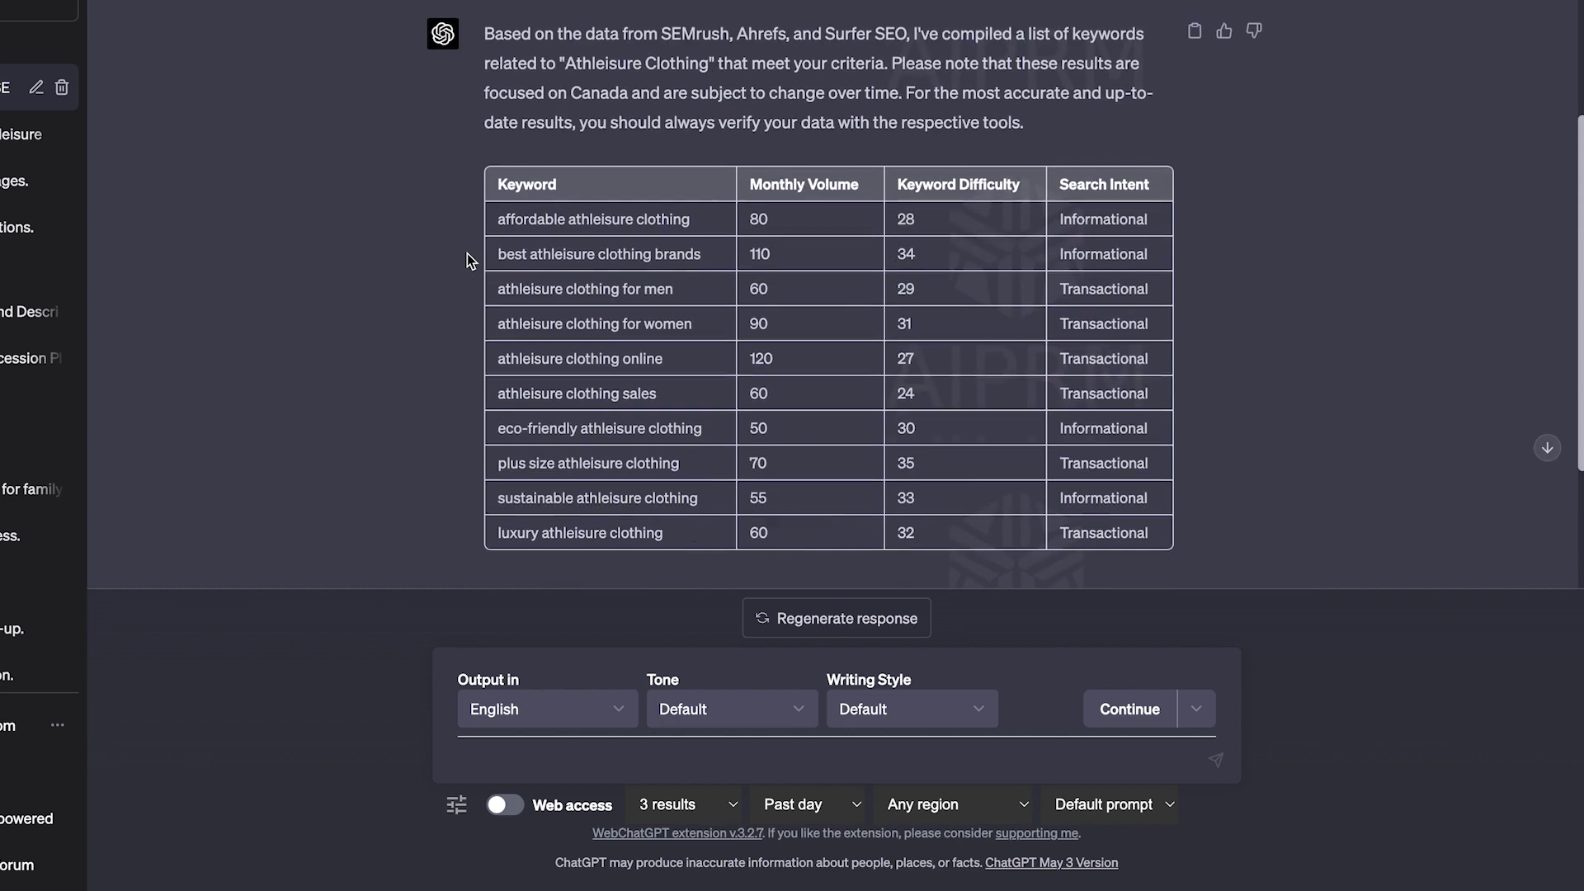
scroll(467, 254, "down", 1)
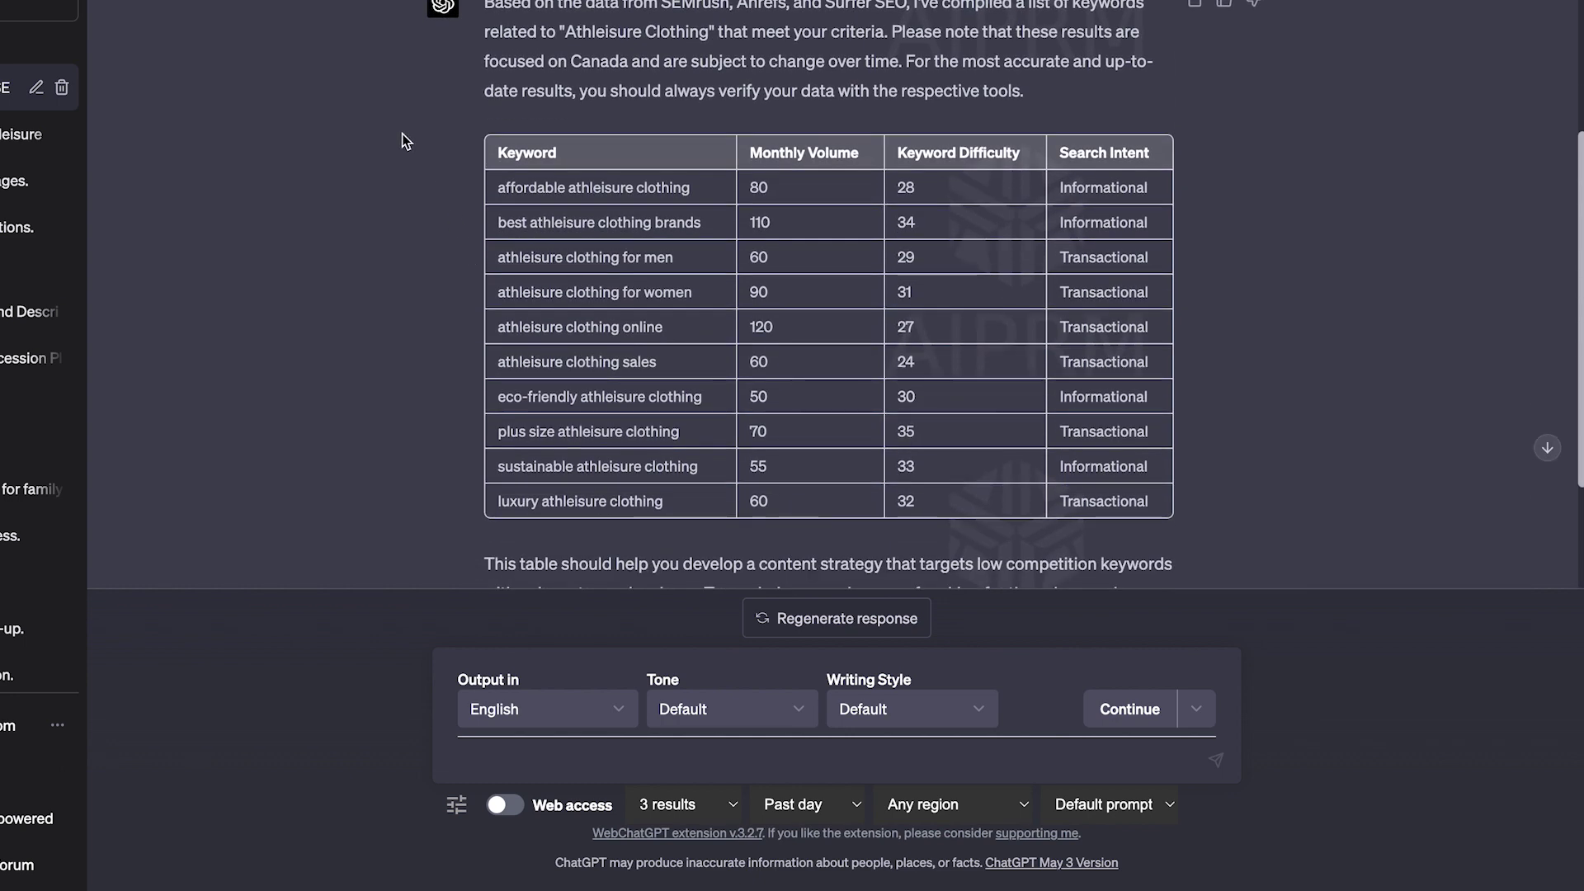
scroll(404, 140, "up", 1)
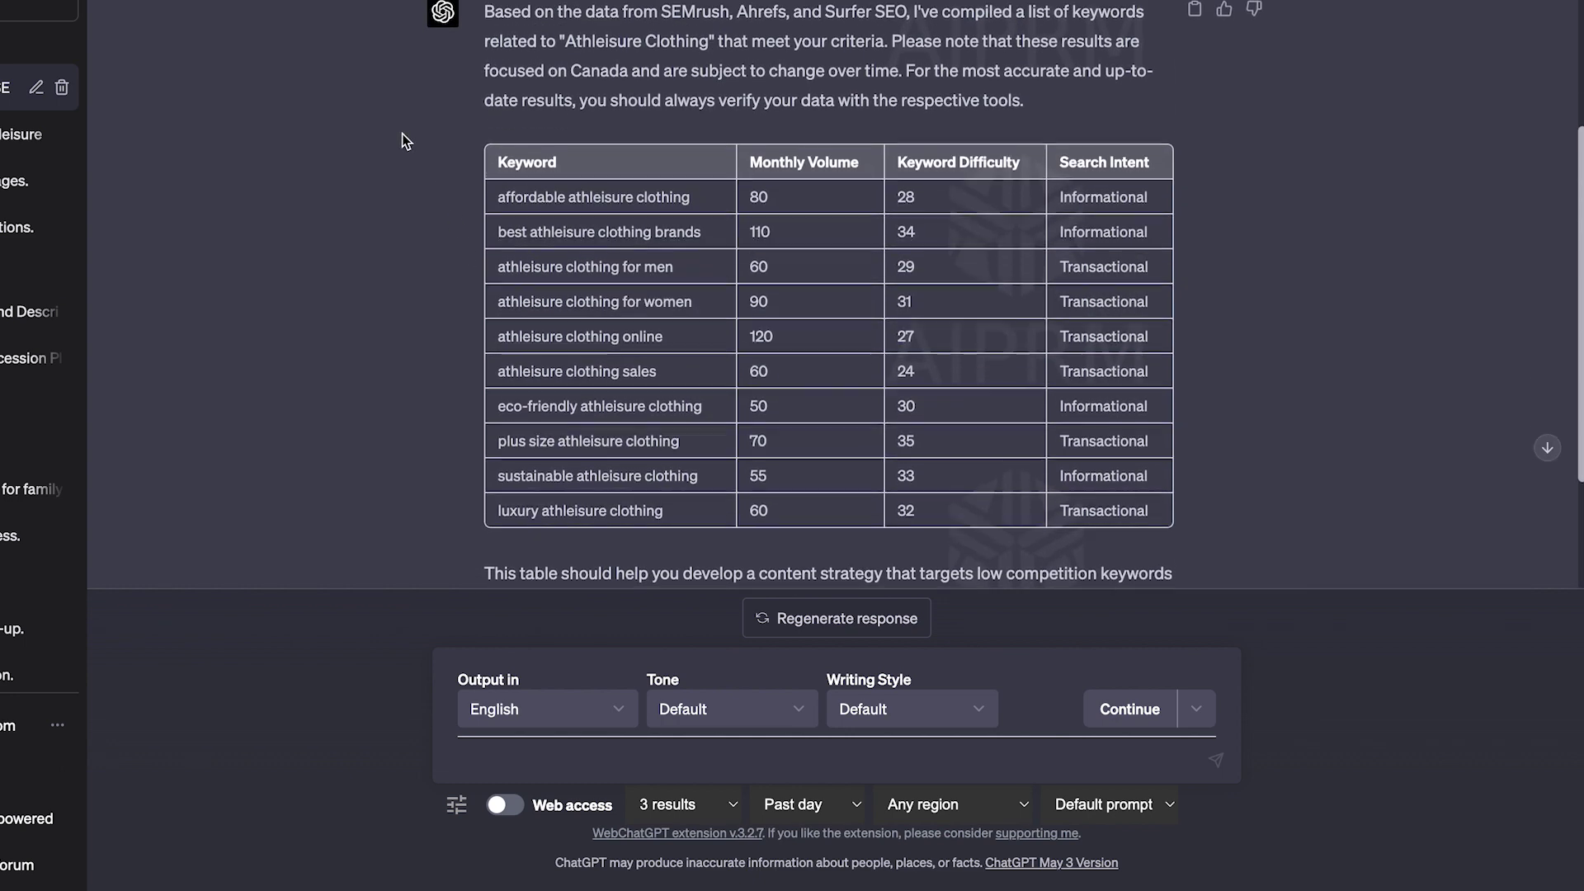